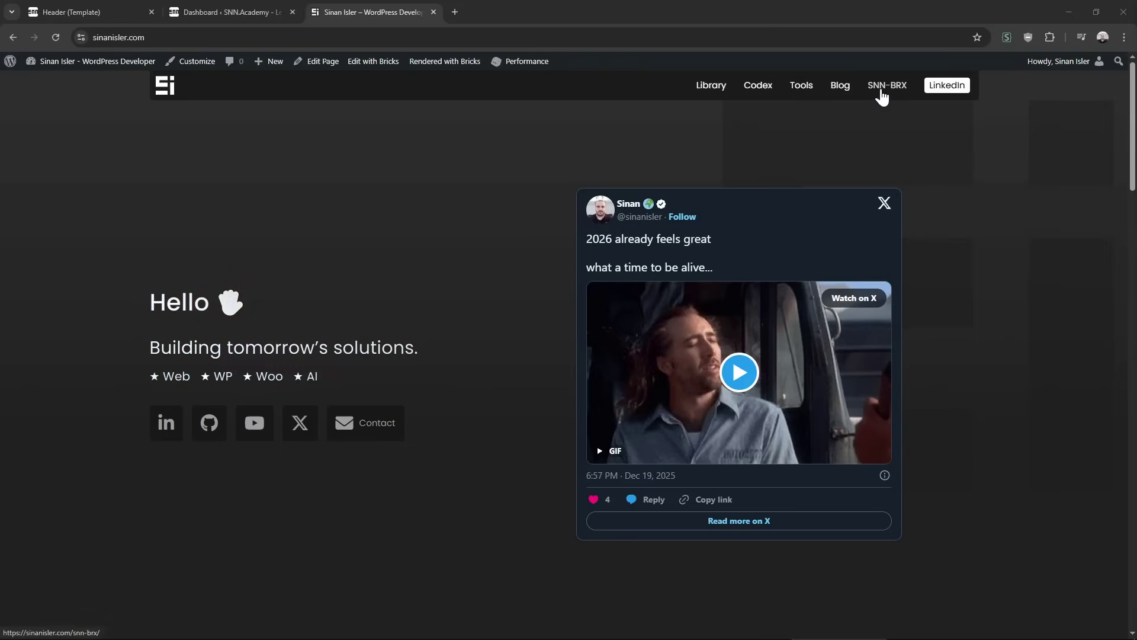
- Visit the SNN-BRX page, then return to the SNN.Academy admin dashboard and close the SNN-BRX tab
{"action": "left_click", "coordinate": [883, 90]}
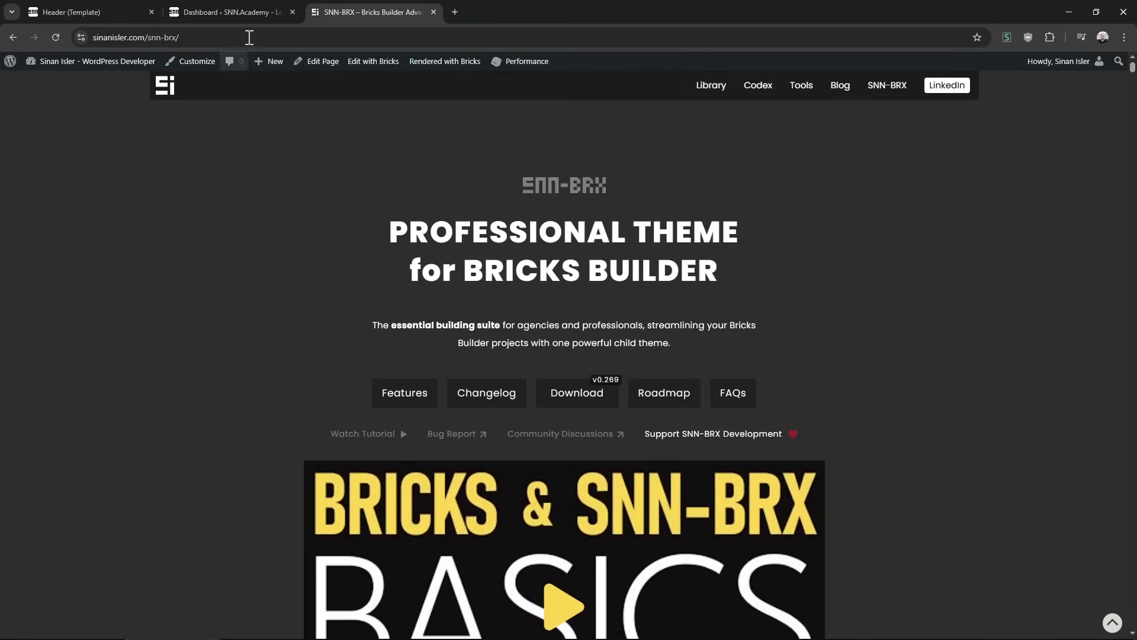
{"action": "left_click", "coordinate": [264, 9]}
{"action": "middle_click", "coordinate": [385, 9]}
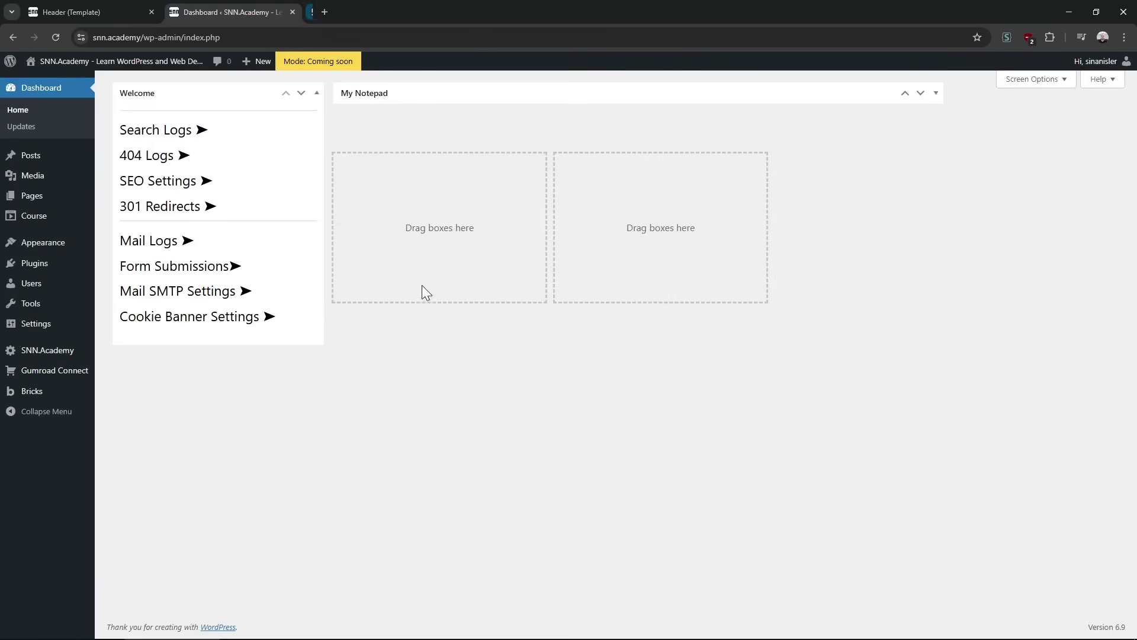
{"action": "mouse_move", "coordinate": [59, 225]}
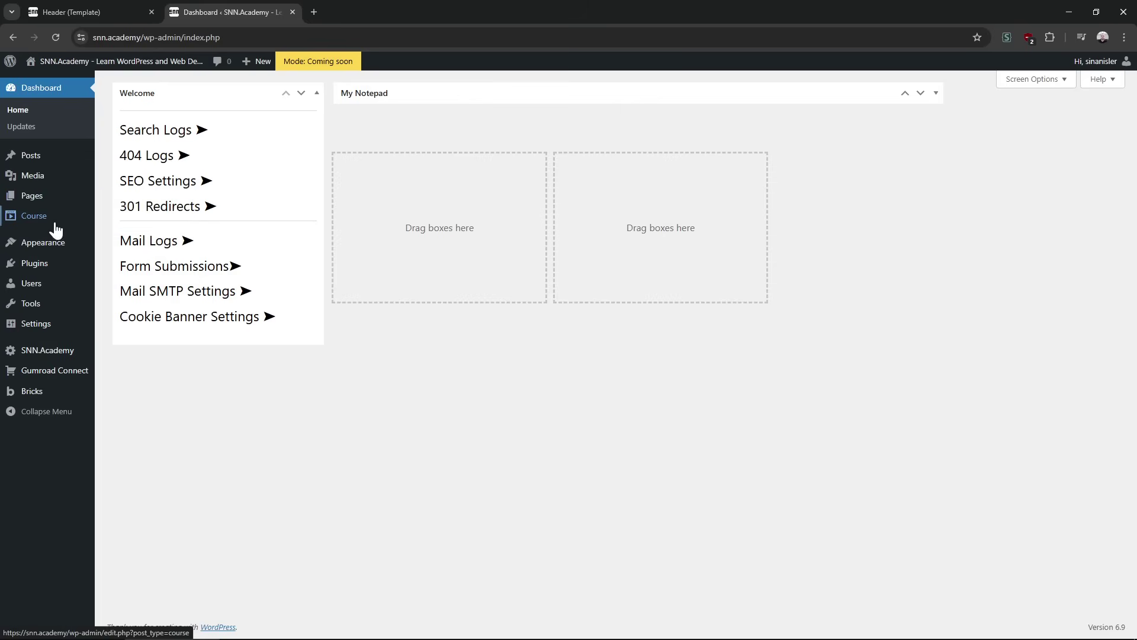
{"action": "mouse_move", "coordinate": [64, 359]}
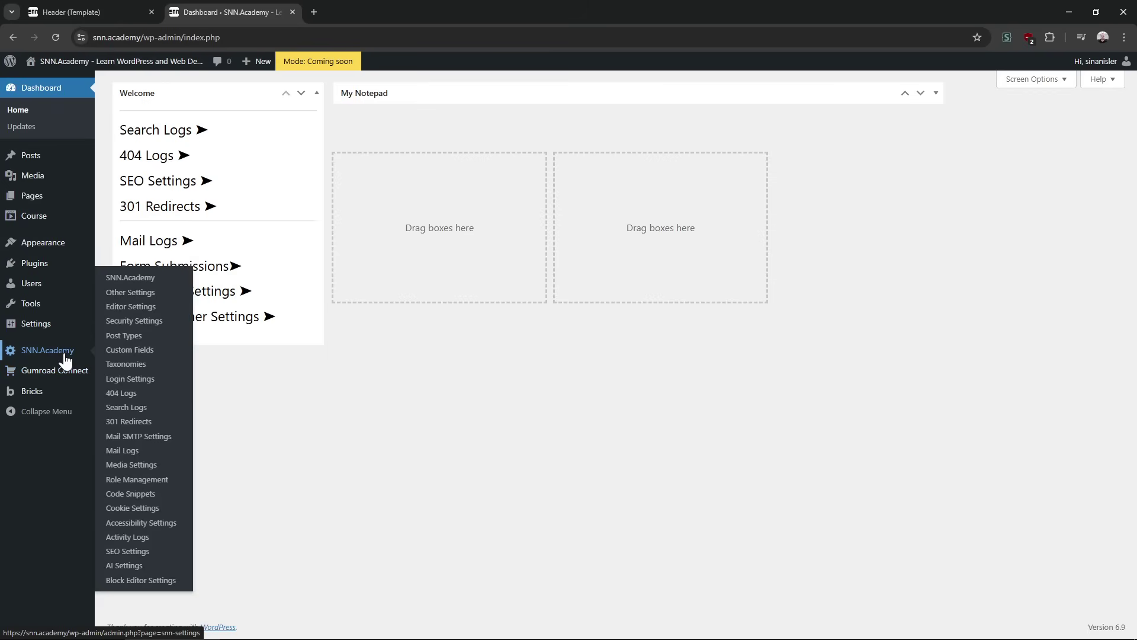
- Open SEO Settings, then check the selected OpenRouter model on AI Settings in a new tab
{"action": "left_click", "coordinate": [153, 554]}
{"action": "double_click", "coordinate": [150, 197]}
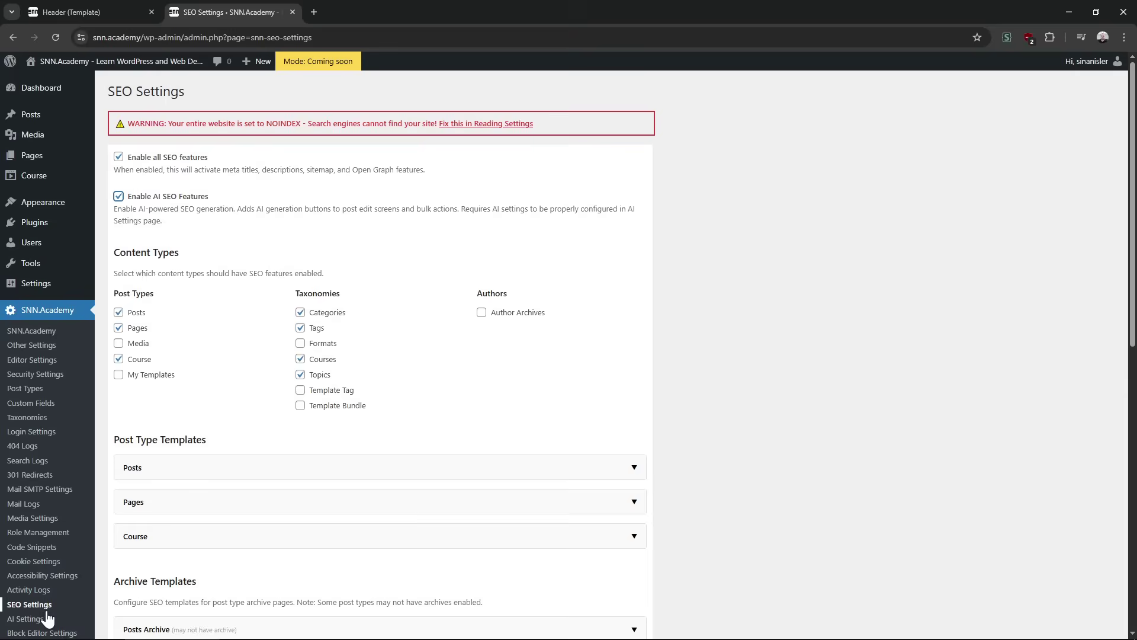
{"action": "middle_click", "coordinate": [27, 604]}
{"action": "left_click", "coordinate": [367, 12]}
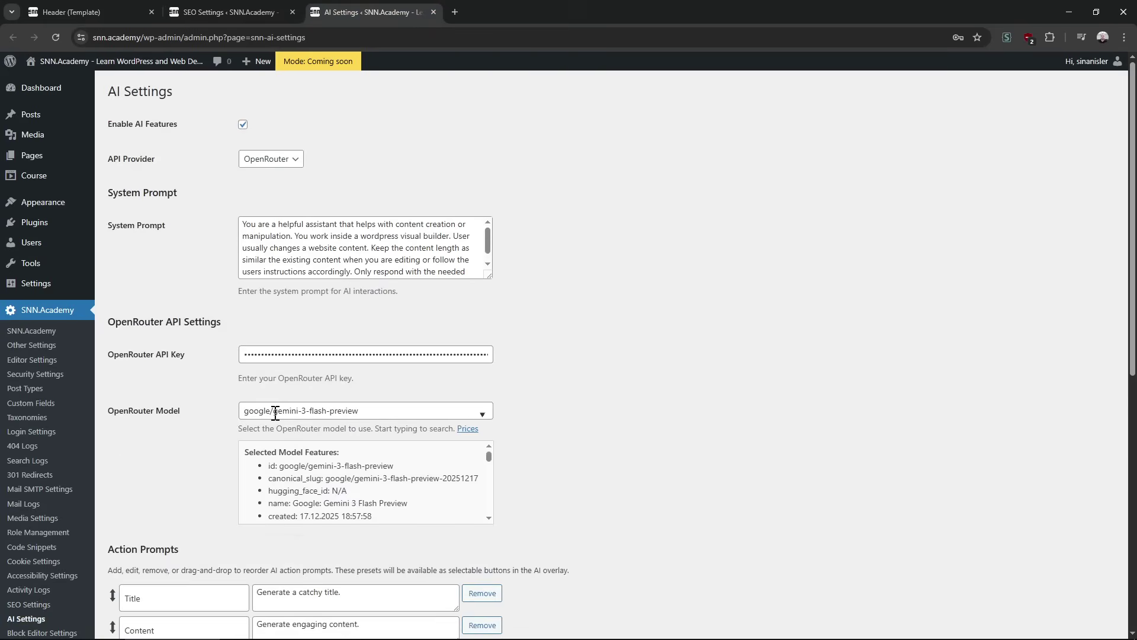
{"action": "left_click_drag", "start_coordinate": [274, 413], "coordinate": [359, 411]}
{"action": "left_click", "coordinate": [670, 300]}
{"action": "mouse_move", "coordinate": [64, 176]}
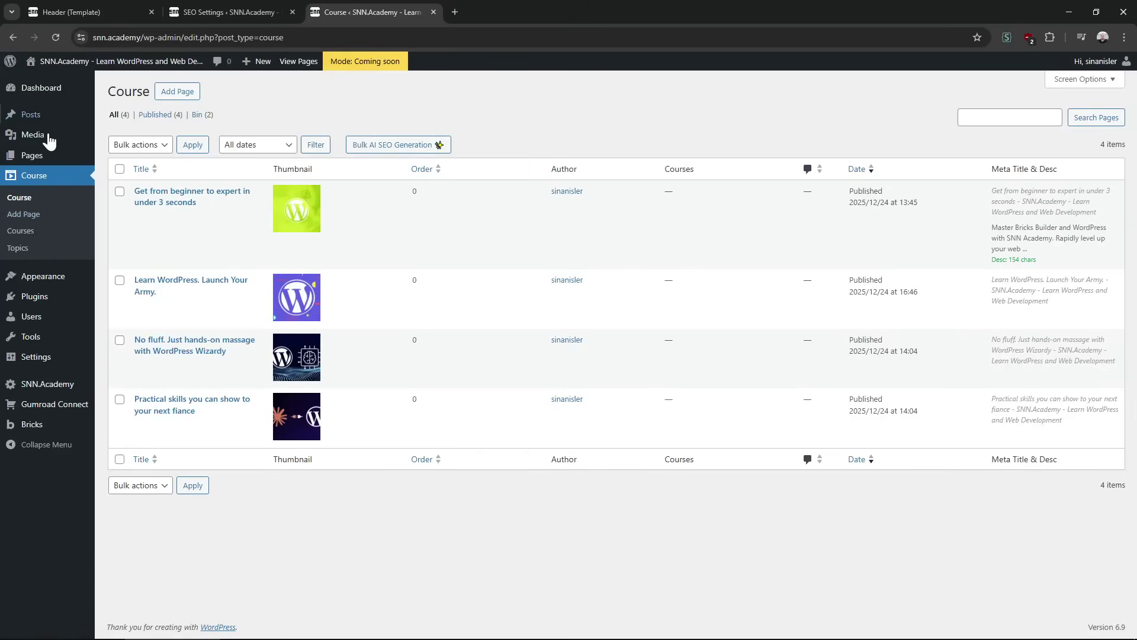
- Tick the first three course rows in the Course list
{"action": "left_click", "coordinate": [120, 190]}
{"action": "left_click", "coordinate": [120, 280]}
{"action": "left_click", "coordinate": [120, 339]}
- Set Screen Options' Number of items per page to 999
{"action": "left_click", "coordinate": [1072, 83]}
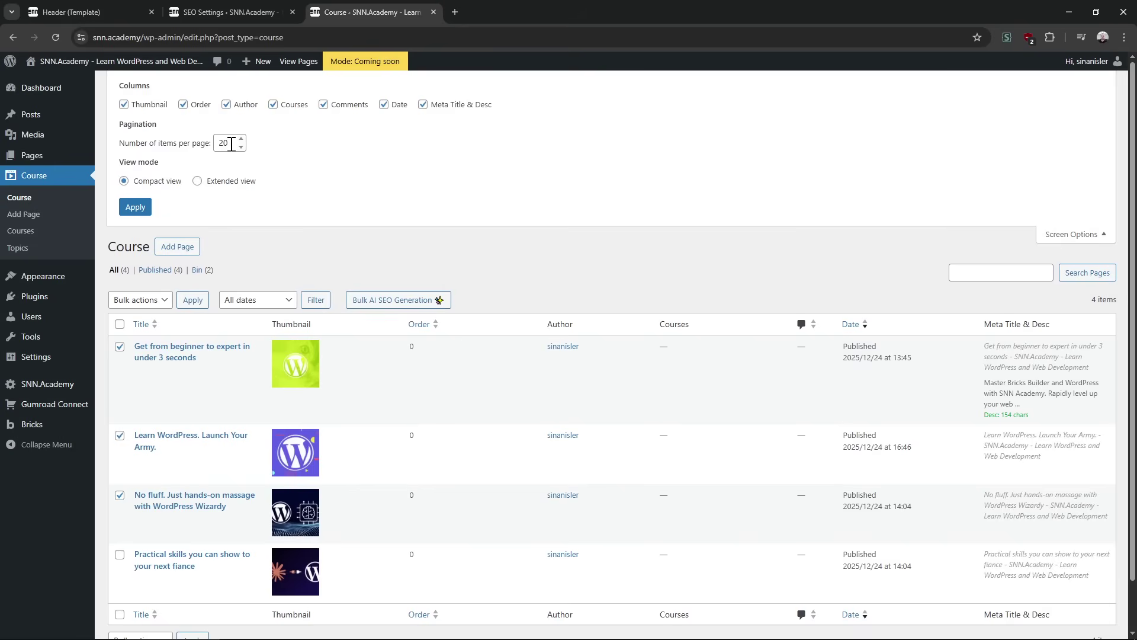
{"action": "scroll", "coordinate": [457, 336], "scroll_direction": "down", "scroll_amount": 2}
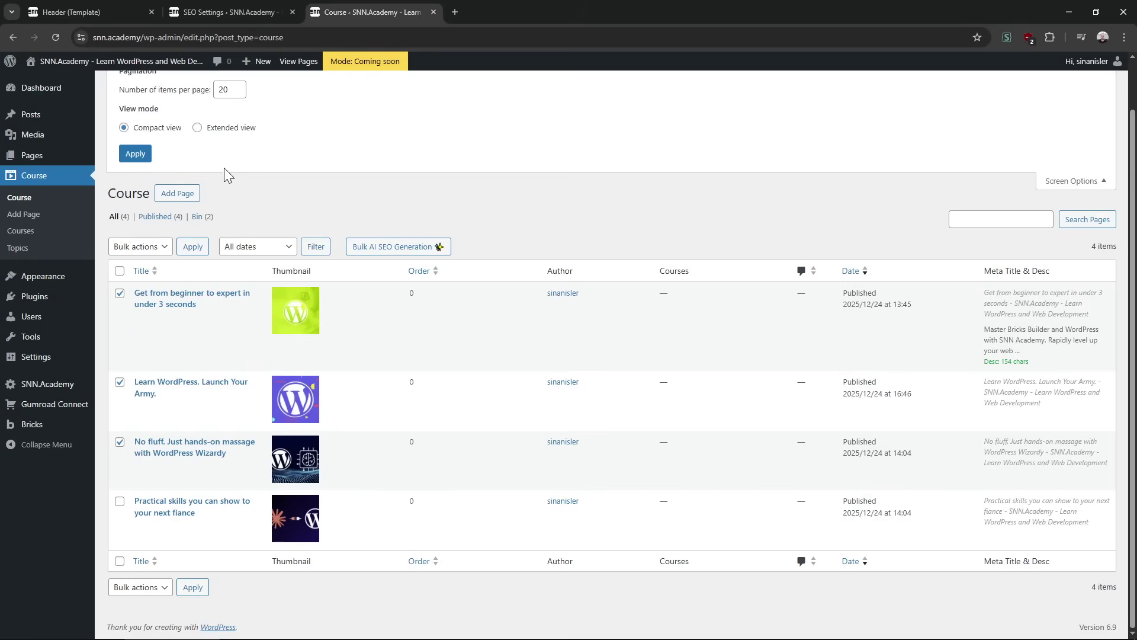
{"action": "double_click", "coordinate": [224, 89]}
{"action": "type", "text": "100"}
{"action": "double_click", "coordinate": [225, 89]}
{"action": "type", "text": "999"}
{"action": "left_click", "coordinate": [1073, 181]}
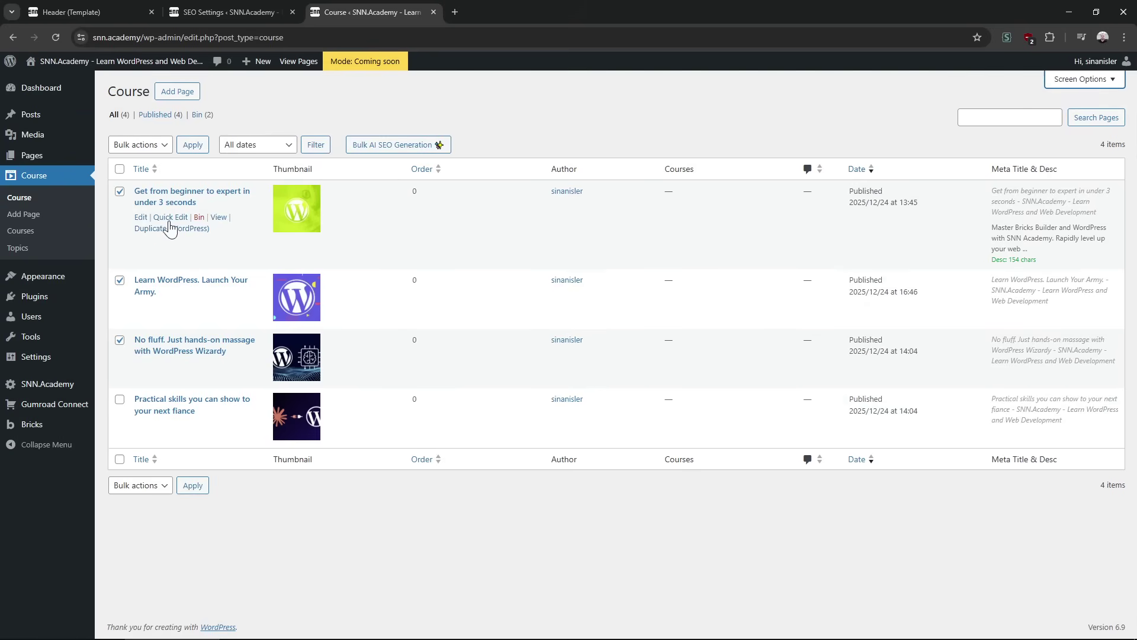
{"action": "left_click", "coordinate": [398, 148]}
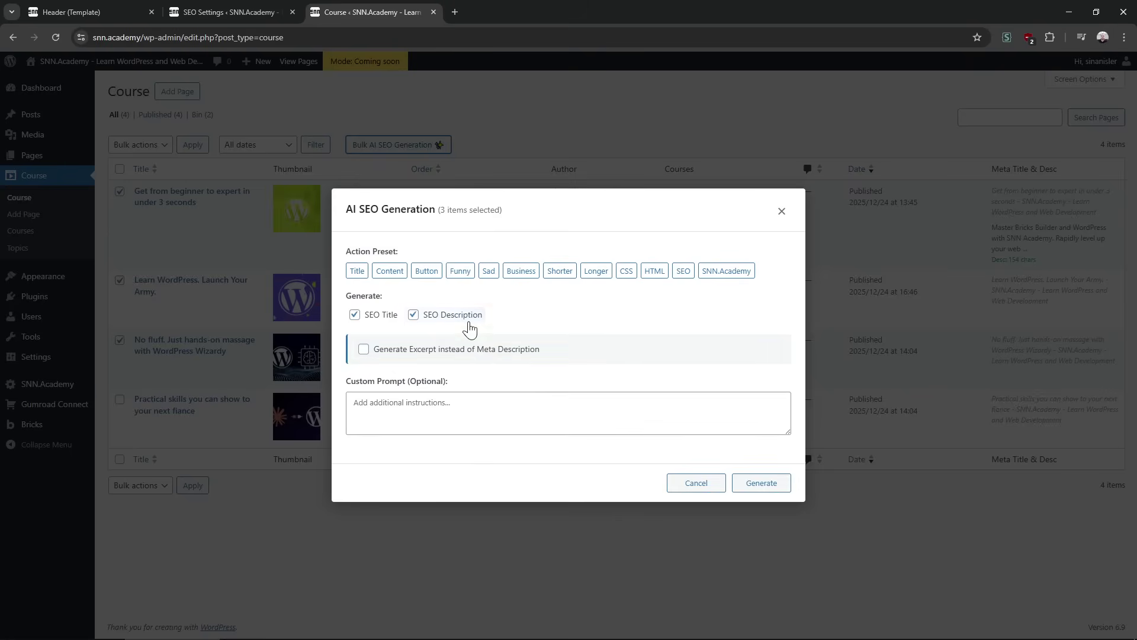
{"action": "left_click", "coordinate": [781, 212]}
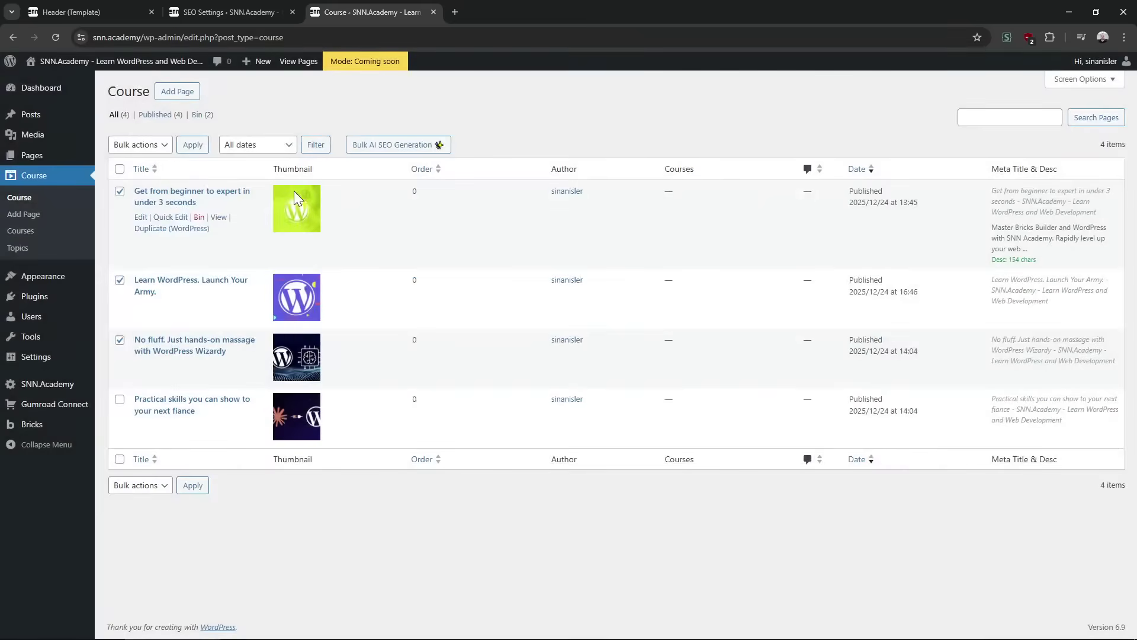
- Clear all selections, then delete the first course's excerpt and save it
{"action": "left_click", "coordinate": [120, 190]}
{"action": "double_click", "coordinate": [119, 168]}
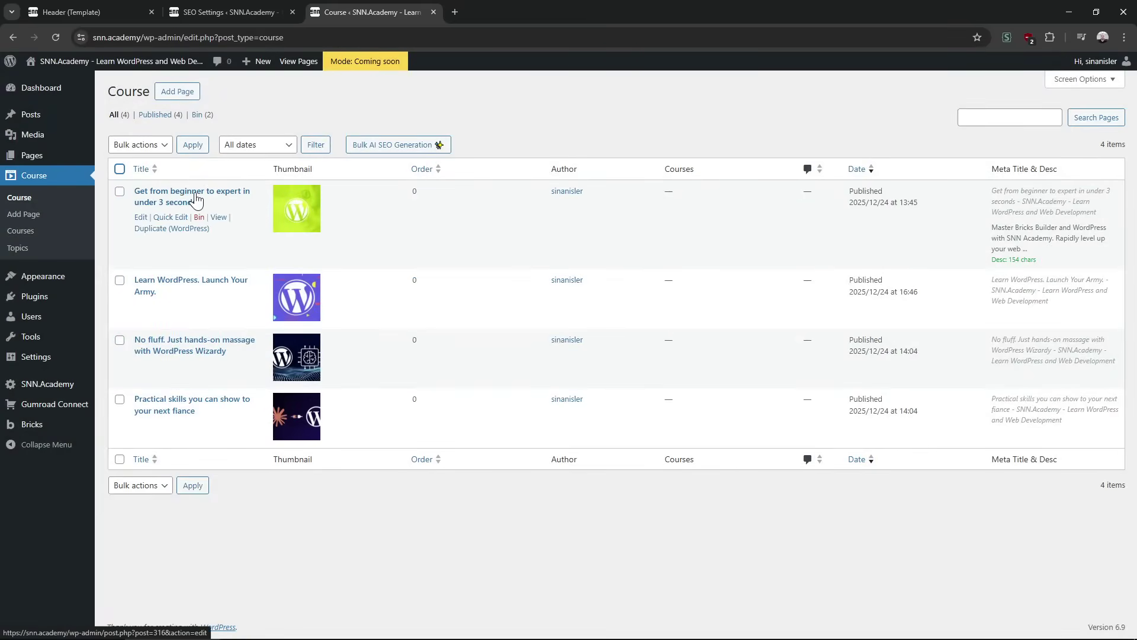
{"action": "left_click", "coordinate": [196, 202]}
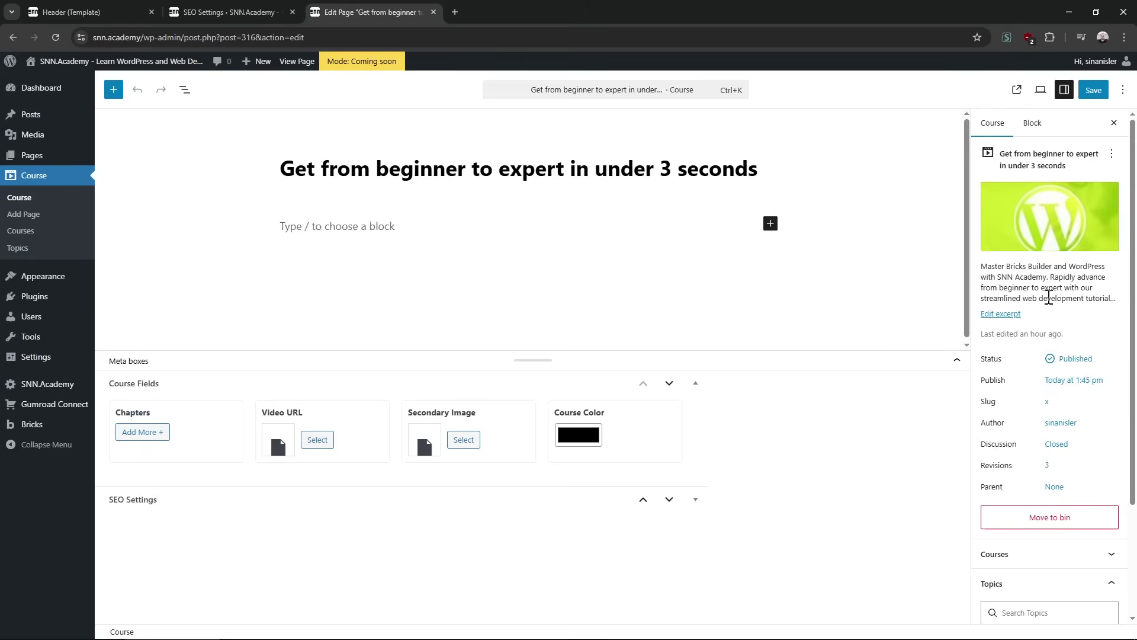
{"action": "left_click", "coordinate": [1001, 314]}
{"action": "key", "text": "ctrl+a"}
{"action": "key", "text": "BackSpace"}
{"action": "left_click", "coordinate": [1084, 94]}
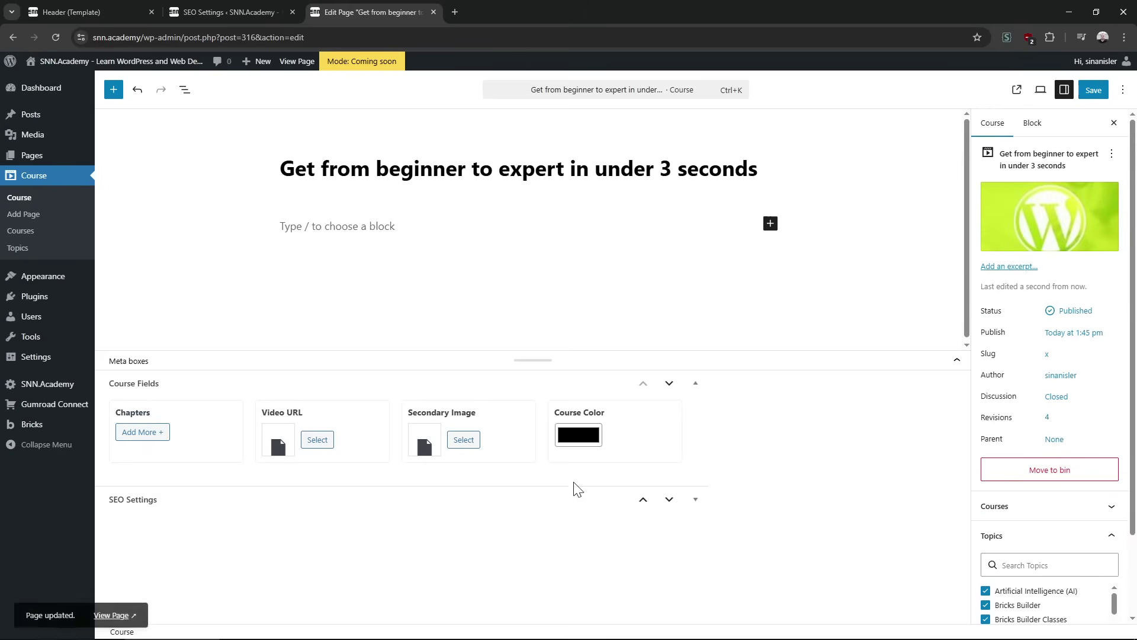
- Delete the course's existing Meta Description text in the SEO Settings box
{"action": "scroll", "coordinate": [251, 534], "scroll_direction": "down", "scroll_amount": 2}
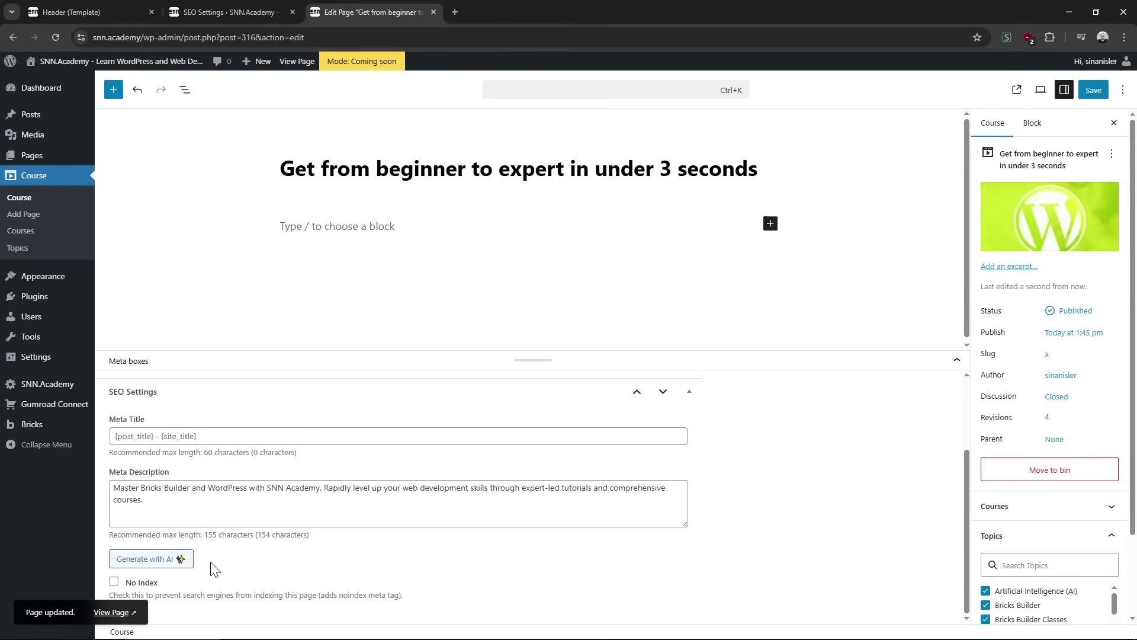
{"action": "triple_click", "coordinate": [219, 502]}
{"action": "key", "text": "BackSpace"}
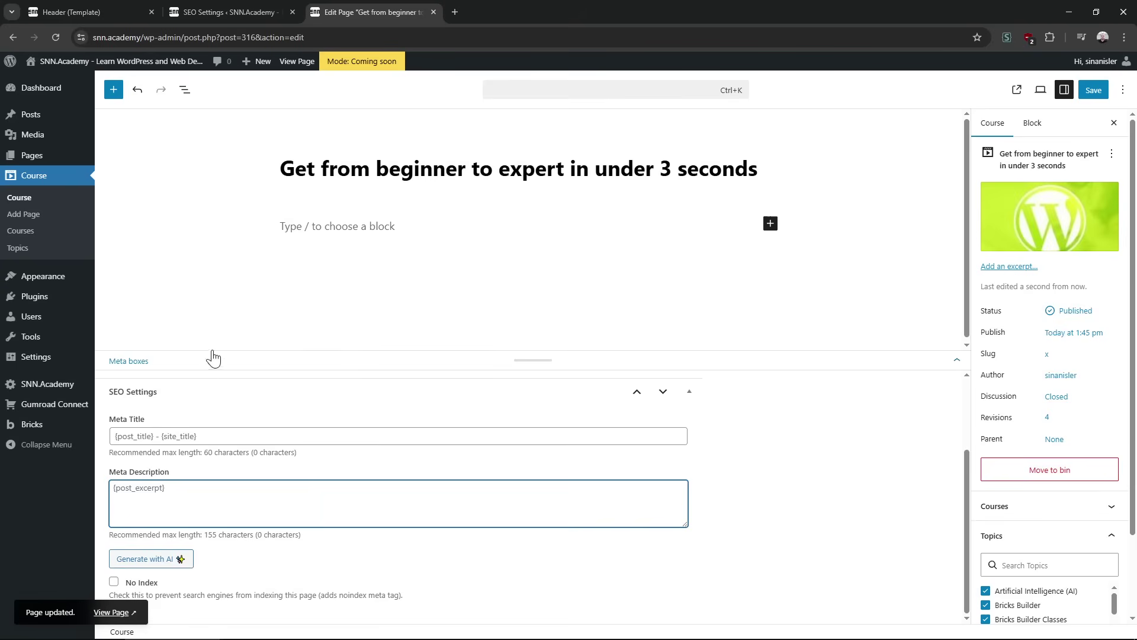
{"action": "left_click_drag", "start_coordinate": [542, 356], "coordinate": [533, 176]}
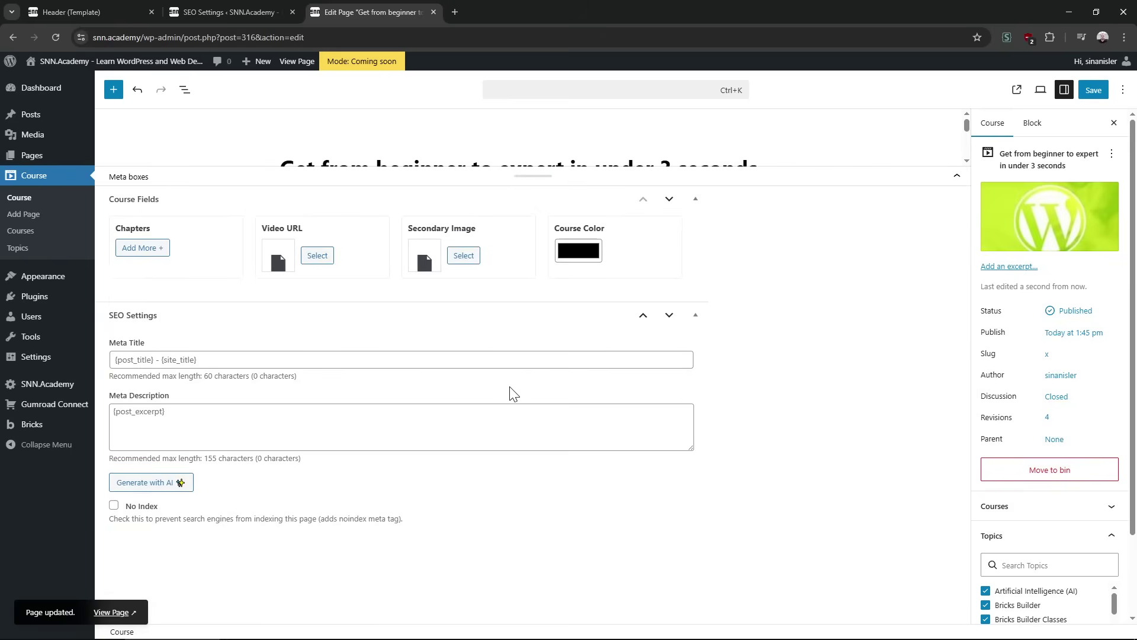
{"action": "left_click", "coordinate": [225, 421]}
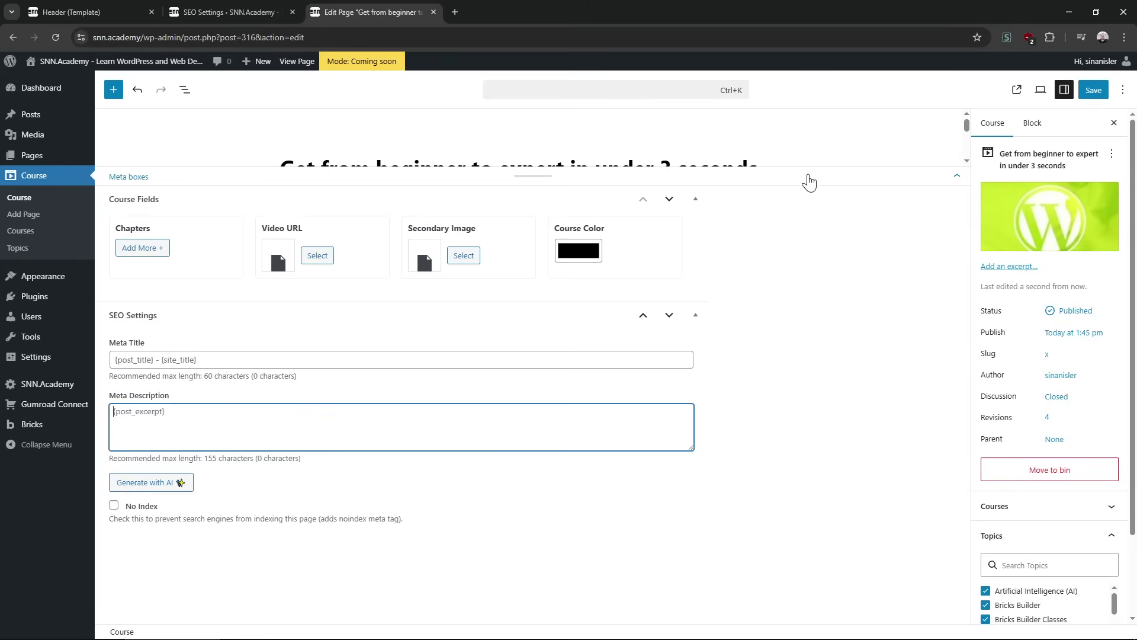
{"action": "left_click_drag", "start_coordinate": [529, 193], "coordinate": [525, 237]}
{"action": "left_click_drag", "start_coordinate": [110, 436], "coordinate": [204, 437]}
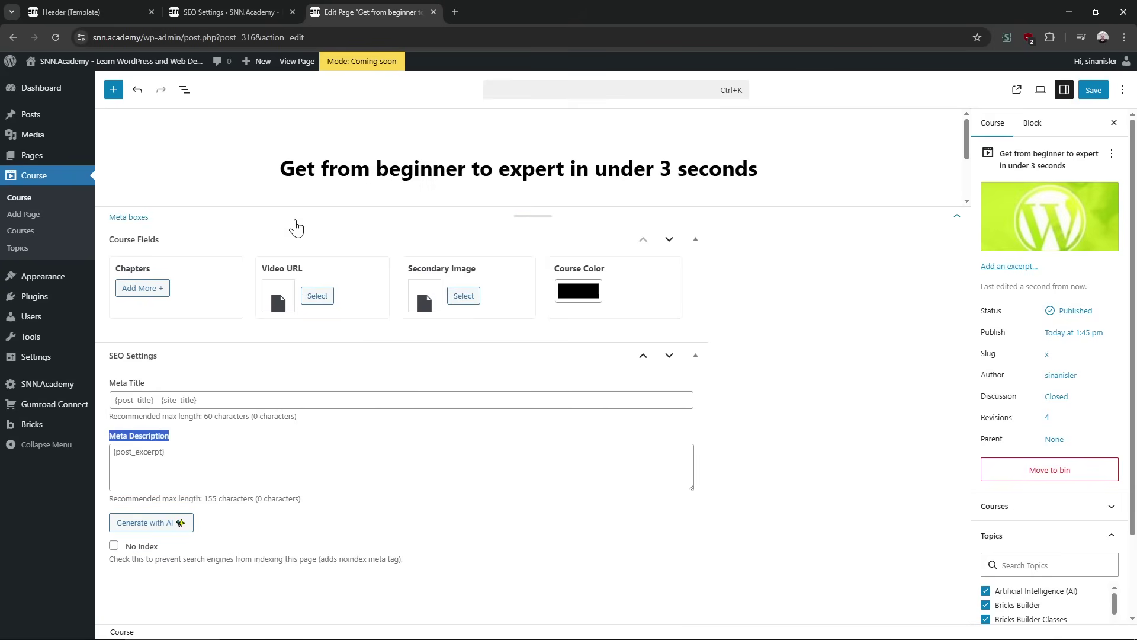
- Select the first two courses in the Course list
{"action": "left_click", "coordinate": [73, 182]}
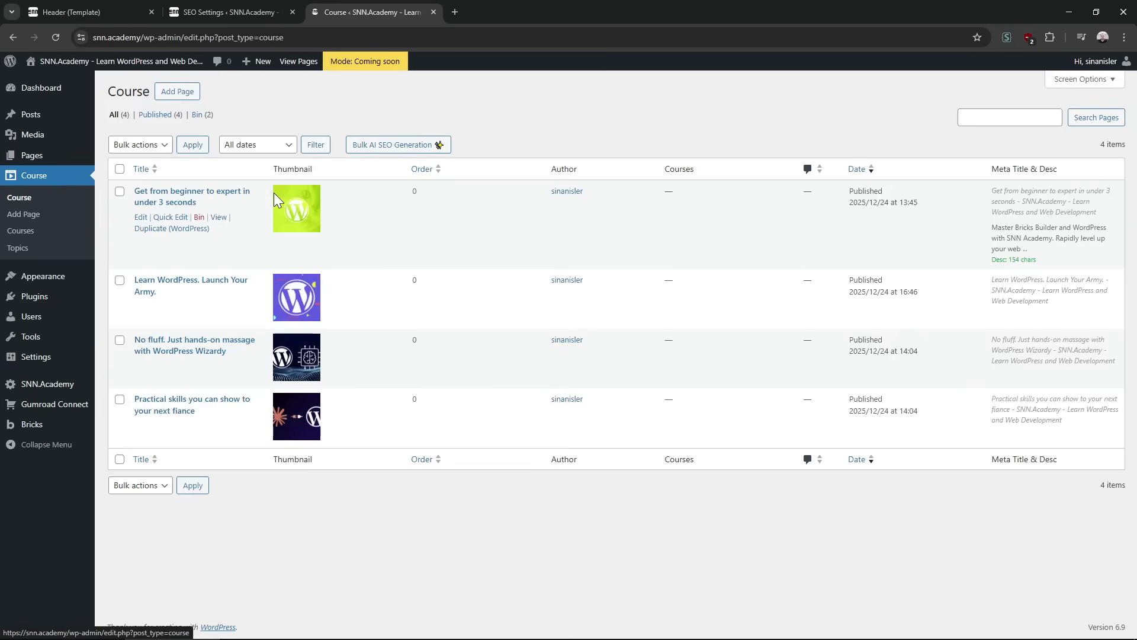
{"action": "left_click", "coordinate": [120, 191]}
{"action": "left_click", "coordinate": [120, 280]}
- Run Bulk AI SEO Generation without SEO Title, using the SEO and SNN.Academy presets
{"action": "left_click", "coordinate": [354, 145]}
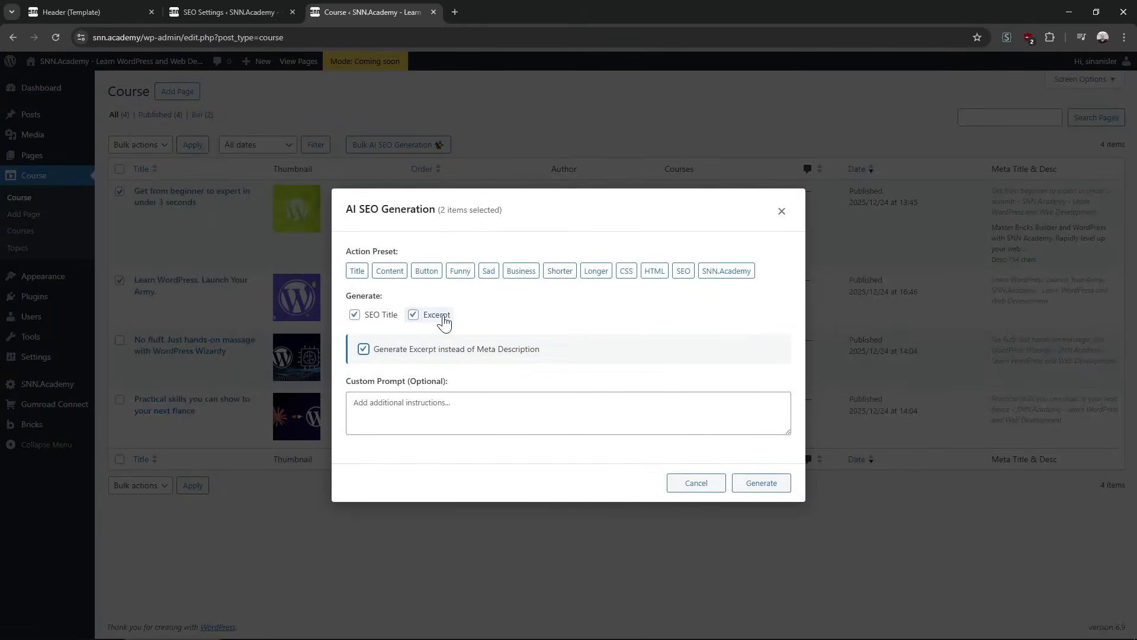
{"action": "left_click", "coordinate": [374, 320]}
{"action": "left_click", "coordinate": [374, 323]}
{"action": "left_click", "coordinate": [376, 314]}
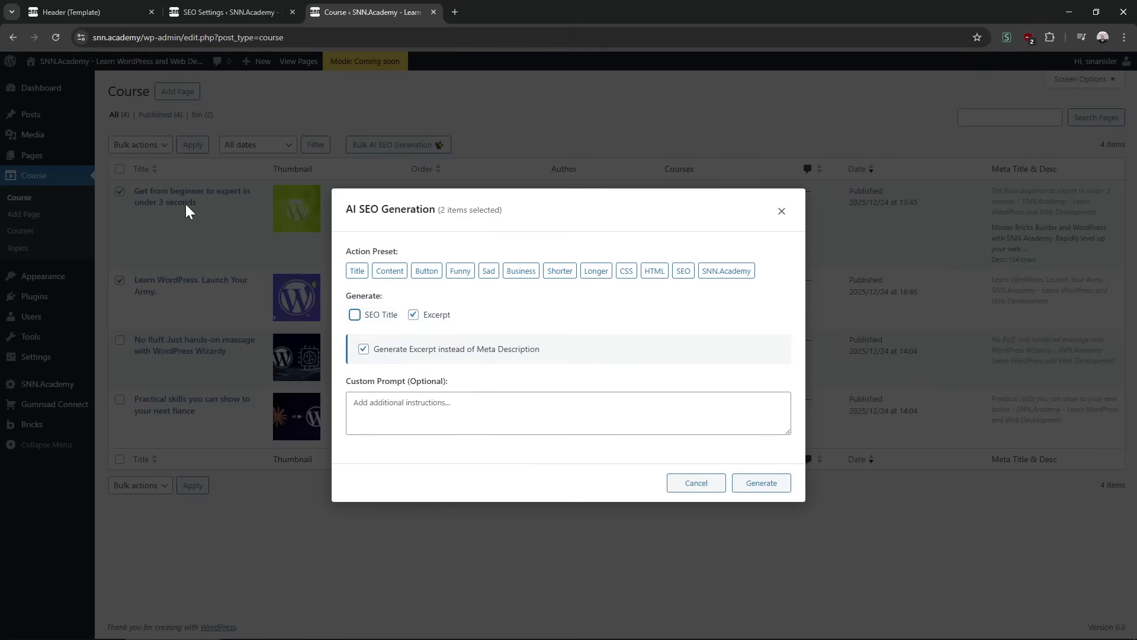
{"action": "left_click", "coordinate": [682, 272]}
{"action": "left_click", "coordinate": [723, 276]}
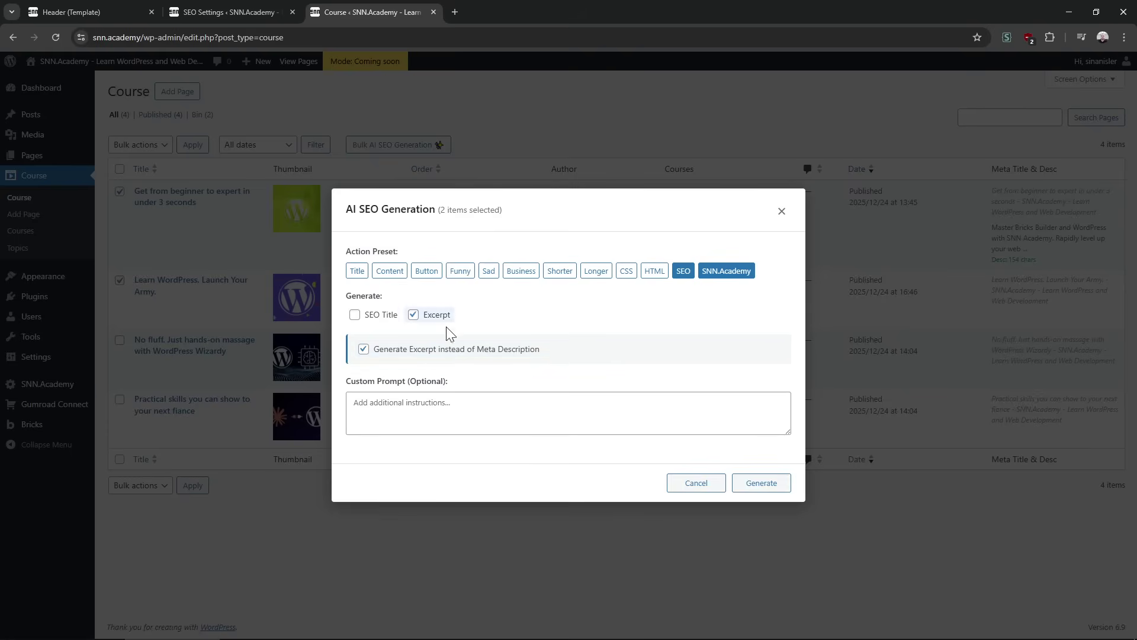
{"action": "left_click", "coordinate": [768, 484]}
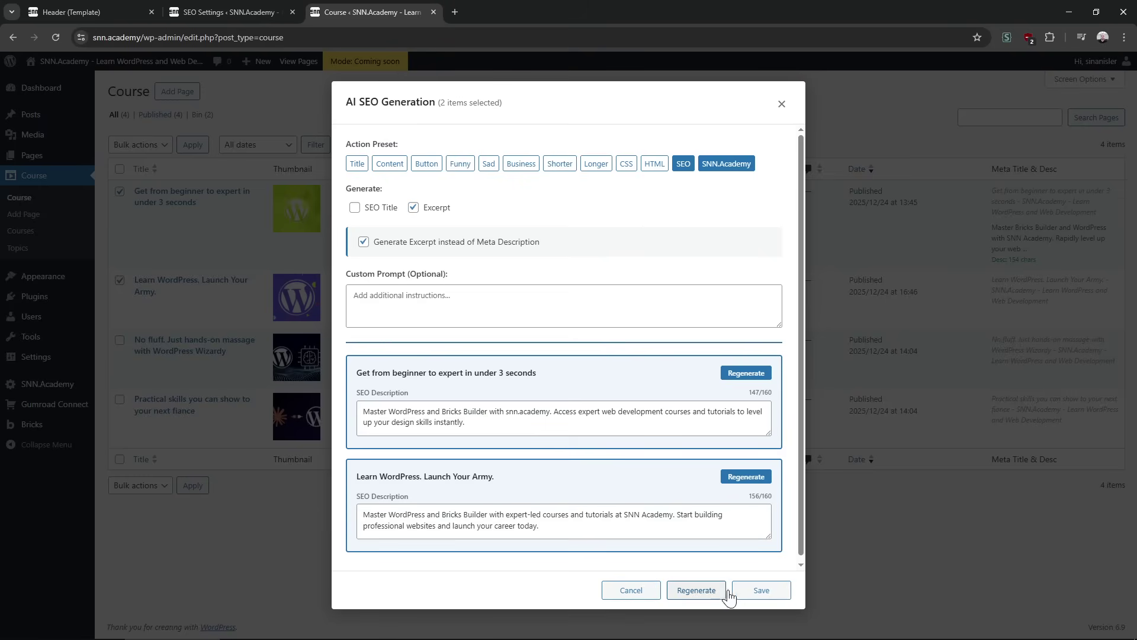
- Save the generated descriptions and check the new excerpt on 'Learn WordPress. Launch Your Army.'
{"action": "left_click", "coordinate": [767, 590]}
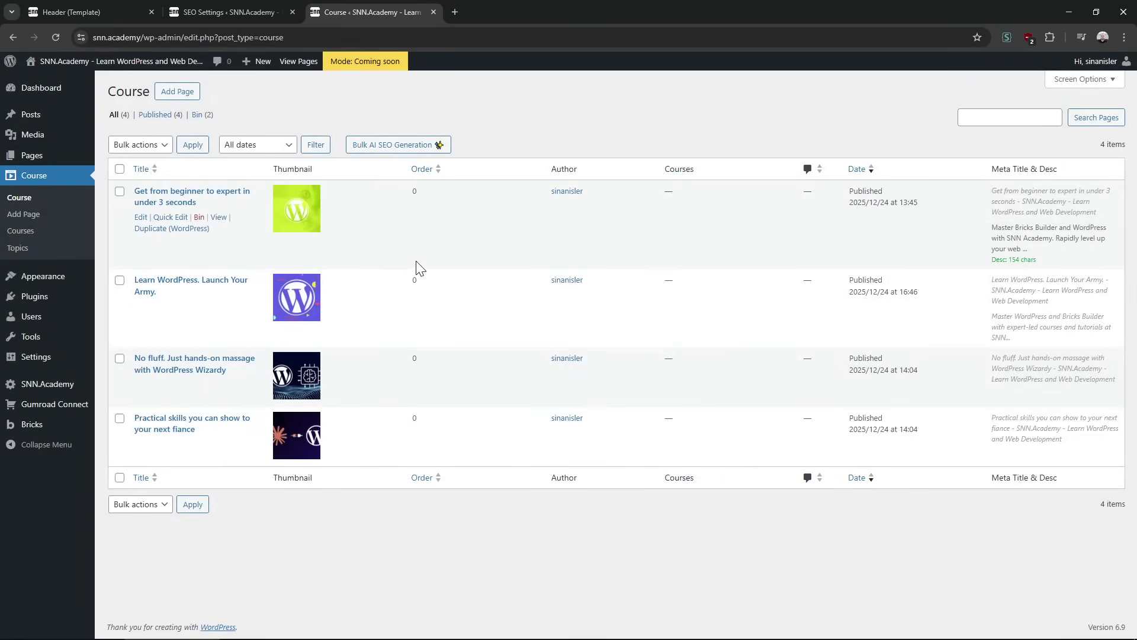
{"action": "left_click", "coordinate": [170, 291]}
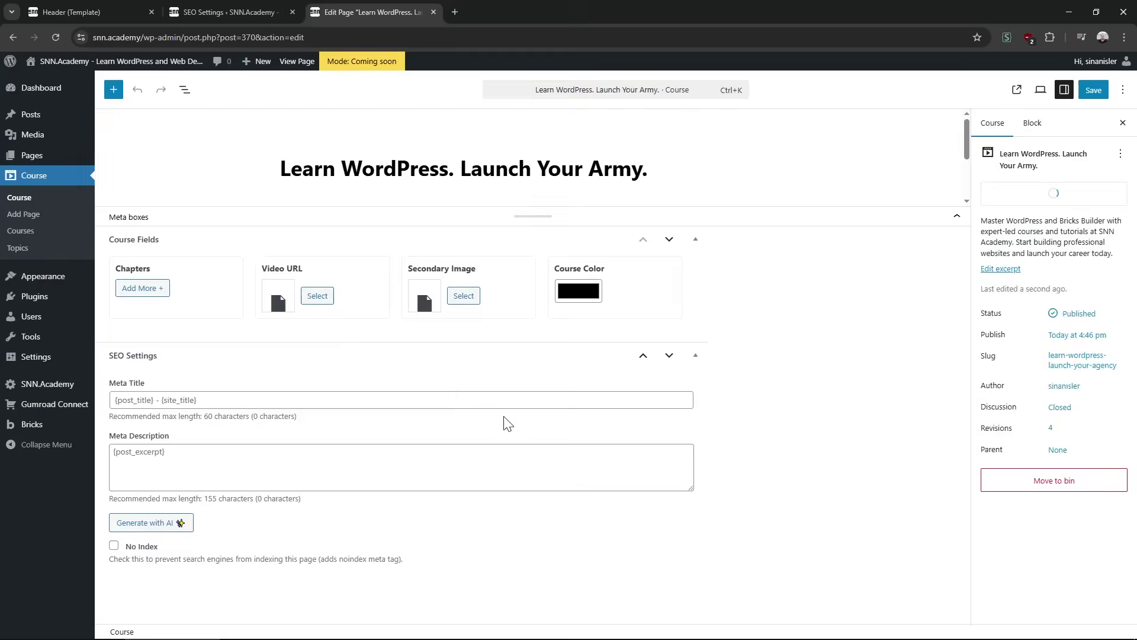
{"action": "triple_click", "coordinate": [1033, 299]}
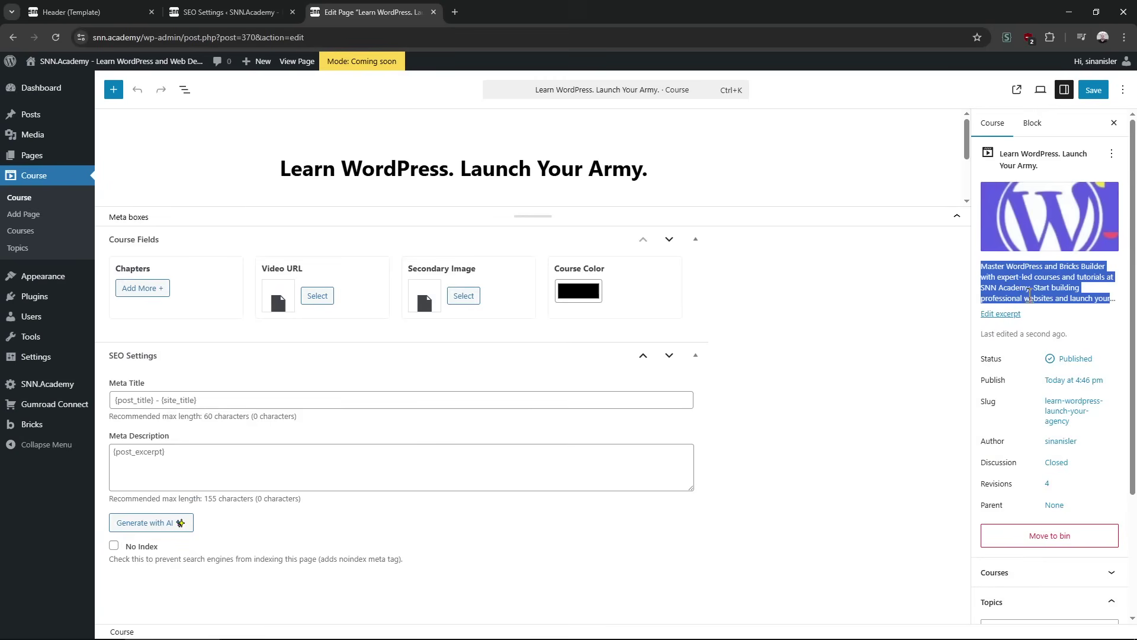
- Confirm in the live course page's source that the excerpt is the meta description
{"action": "left_click", "coordinate": [1017, 90]}
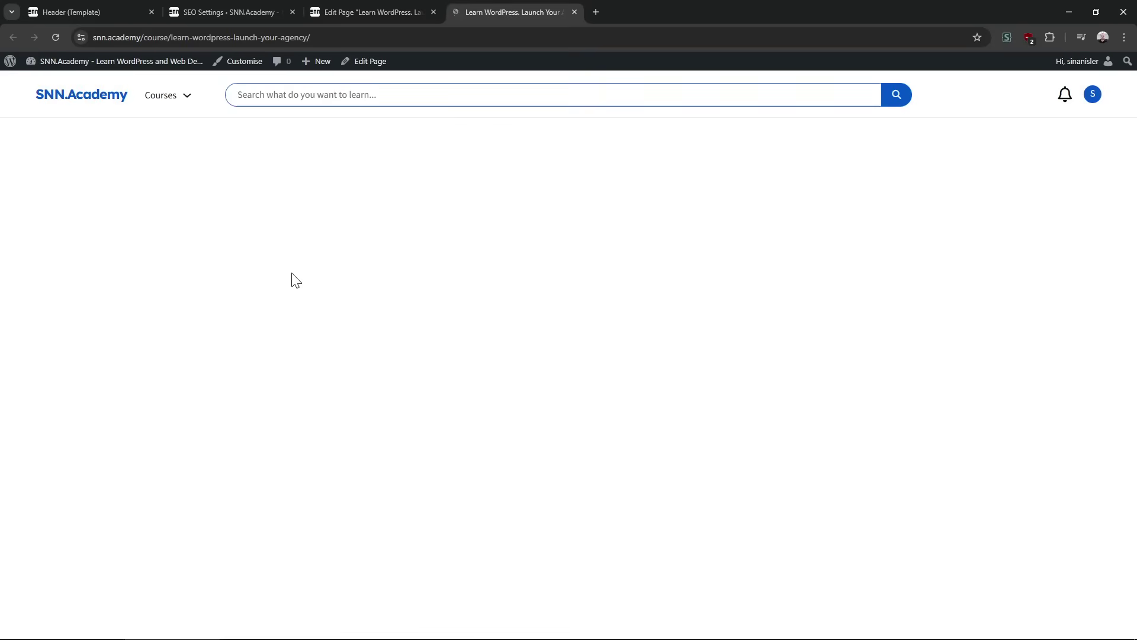
{"action": "key", "text": "ctrl+u"}
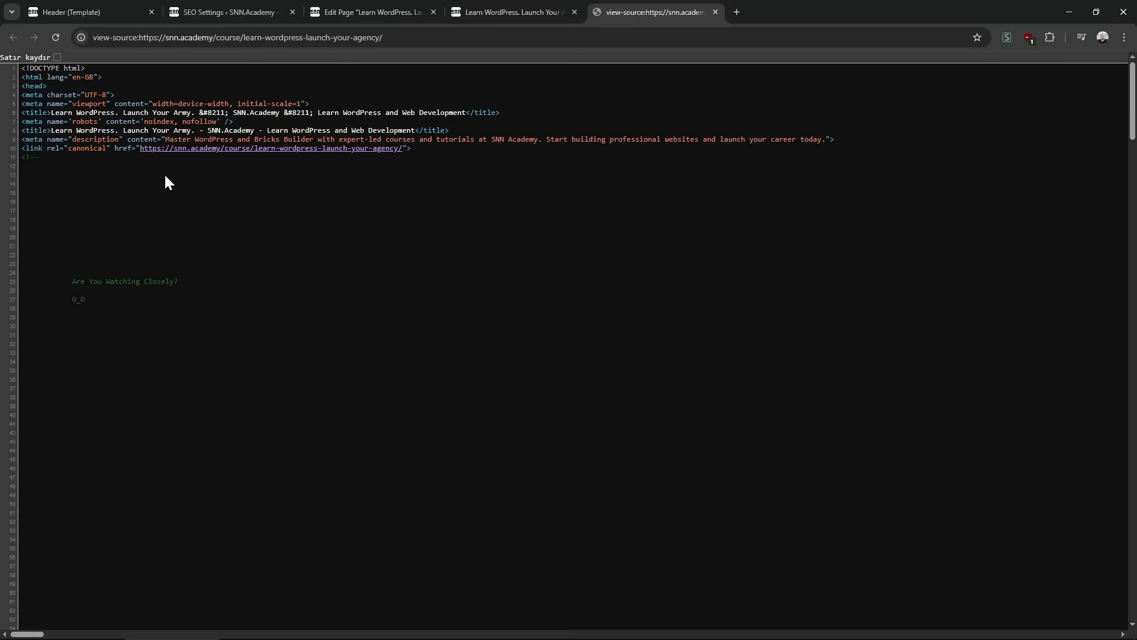
{"action": "left_click_drag", "start_coordinate": [170, 141], "coordinate": [821, 138]}
{"action": "left_click", "coordinate": [375, 12]}
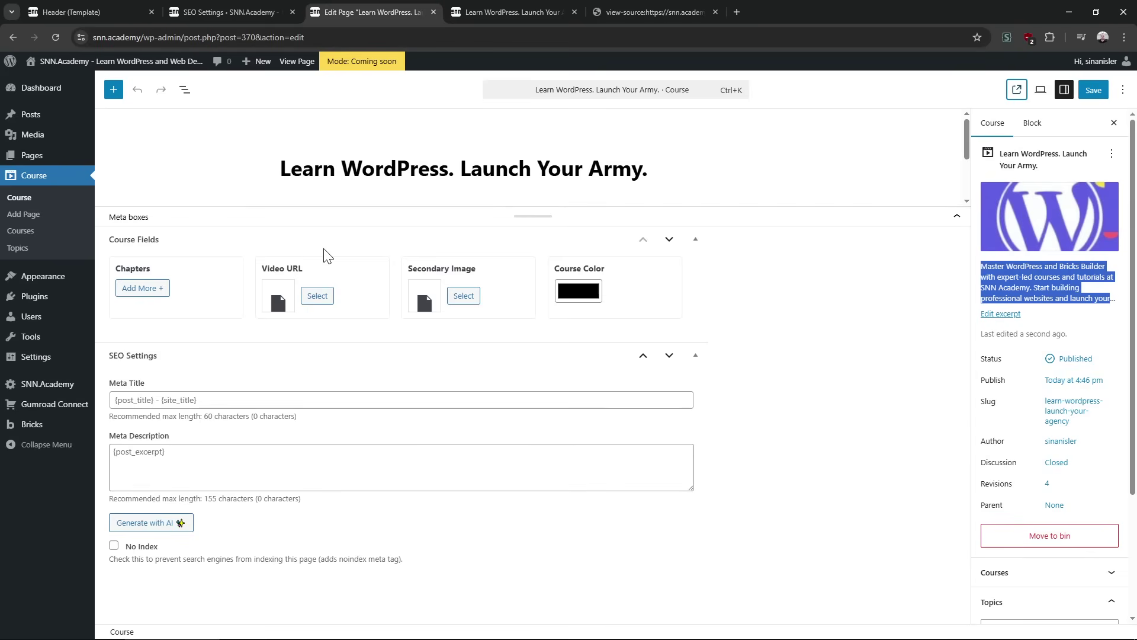
- Check that the Course template in SEO Settings uses {post_excerpt} as its meta description
{"action": "mouse_move", "coordinate": [48, 384]}
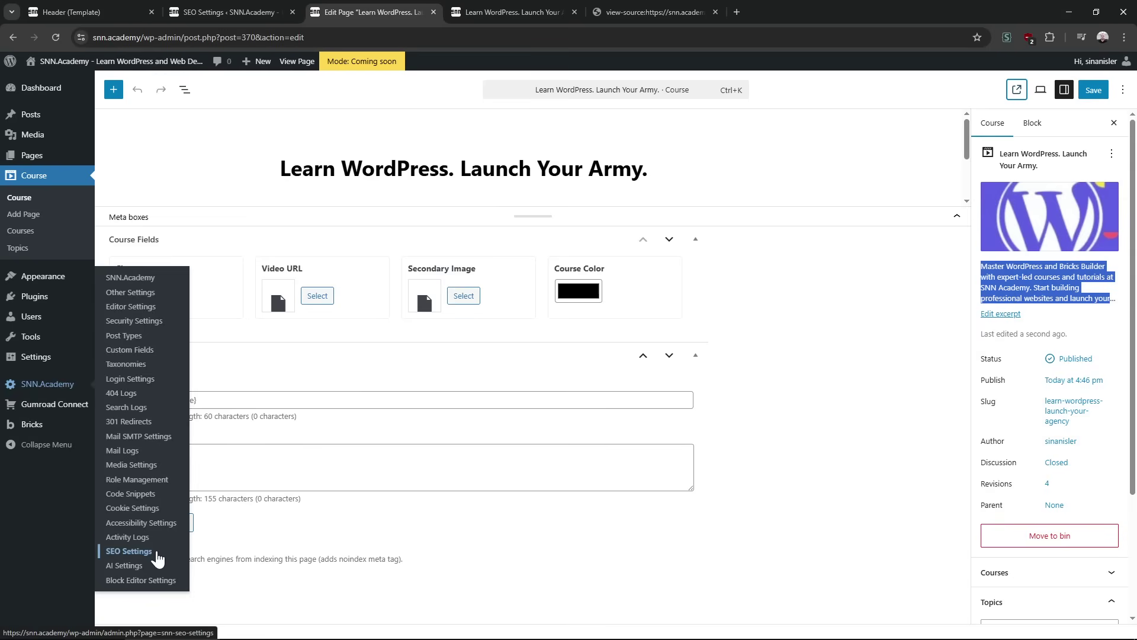
{"action": "left_click", "coordinate": [128, 551]}
{"action": "scroll", "coordinate": [432, 439], "scroll_direction": "down", "scroll_amount": 3}
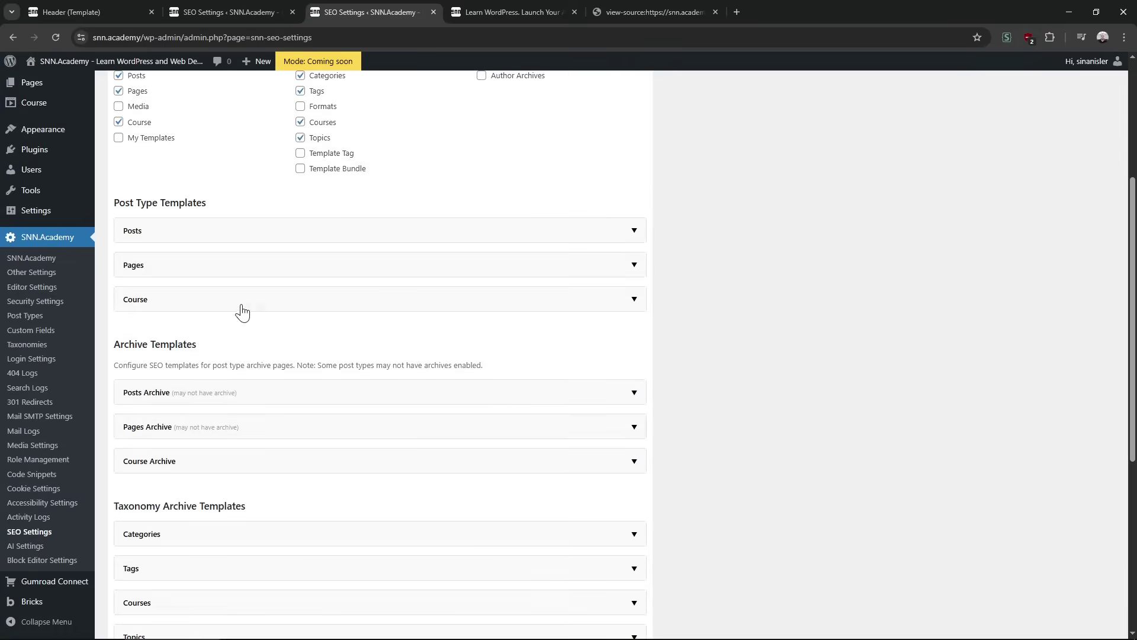
{"action": "left_click", "coordinate": [242, 305]}
{"action": "scroll", "coordinate": [242, 312], "scroll_direction": "down", "scroll_amount": 1}
{"action": "triple_click", "coordinate": [184, 359]}
{"action": "left_click", "coordinate": [173, 359]}
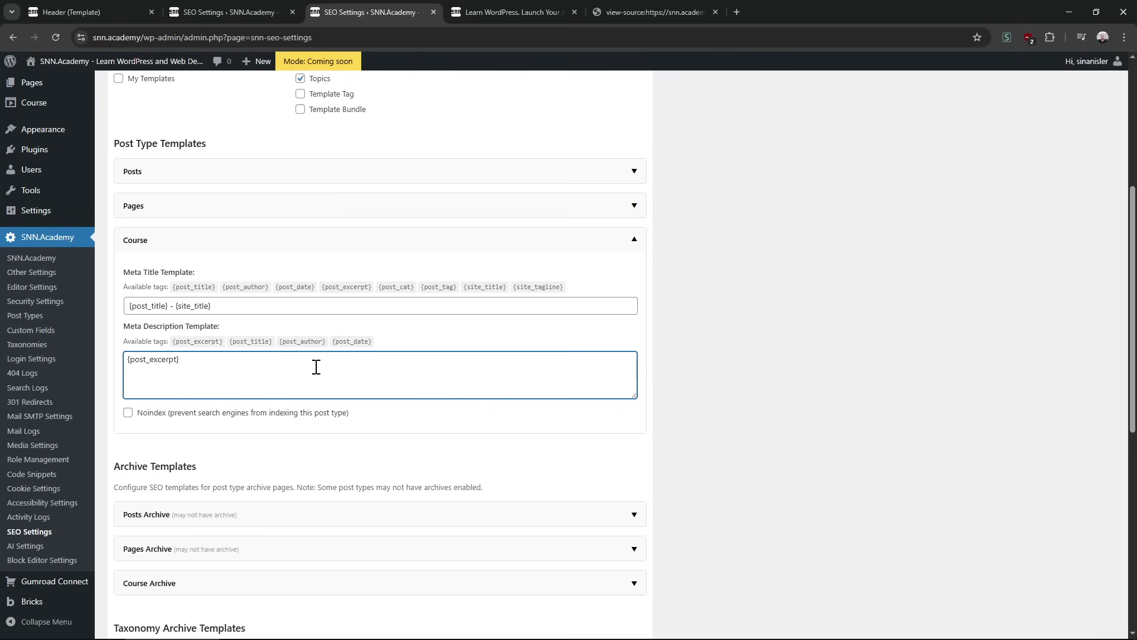
{"action": "scroll", "coordinate": [381, 350], "scroll_direction": "up", "scroll_amount": 4}
{"action": "mouse_move", "coordinate": [94, 182]}
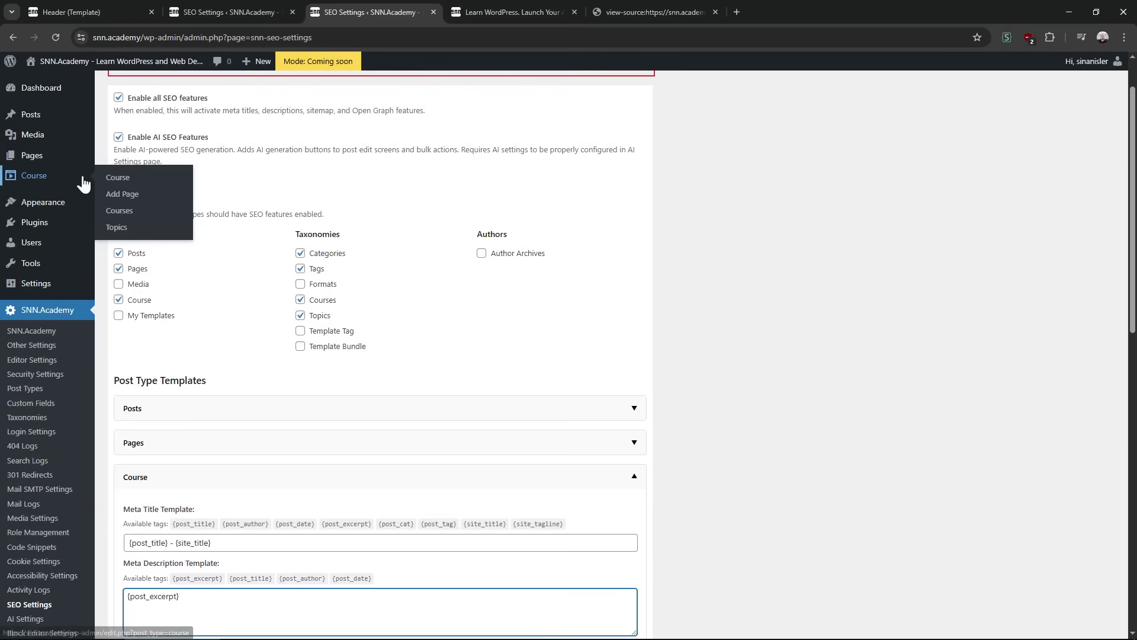
- Tick the first eight Topics terms, Artificial Intelligence (AI) through Bricks Builder Templating
{"action": "left_click", "coordinate": [127, 220]}
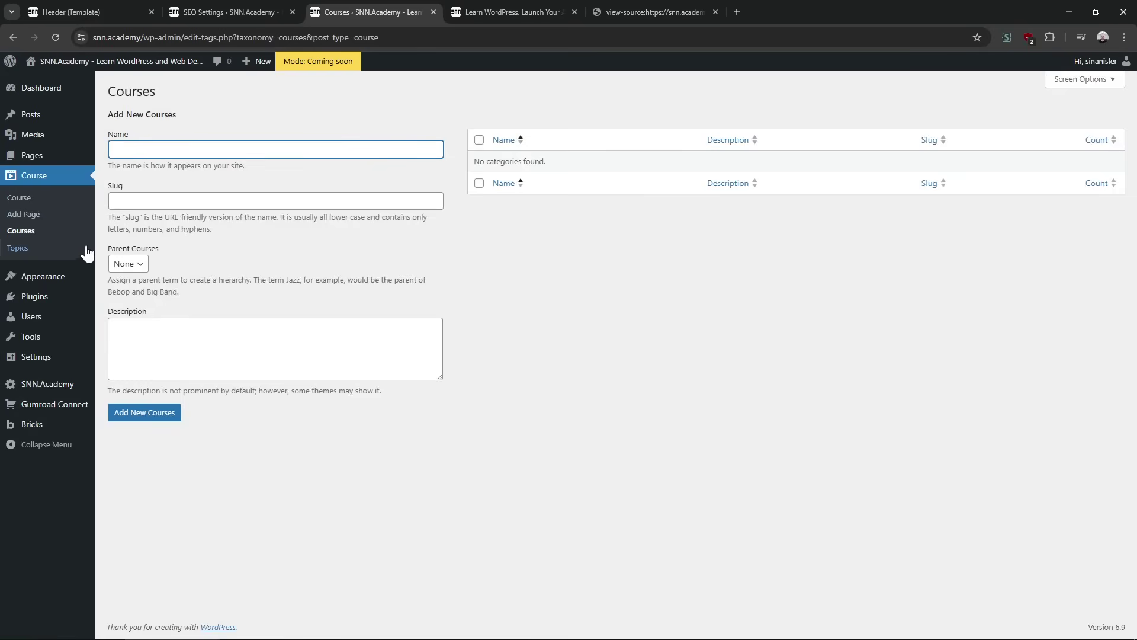
{"action": "left_click", "coordinate": [66, 256]}
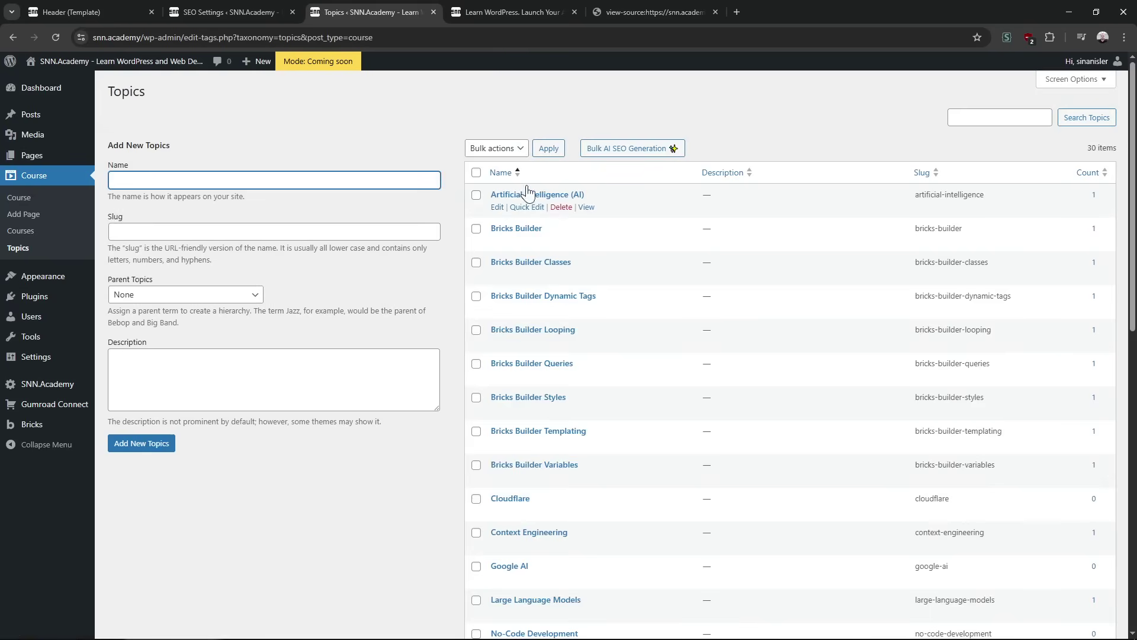
{"action": "left_click", "coordinate": [476, 173]}
{"action": "scroll", "coordinate": [450, 337], "scroll_direction": "down", "scroll_amount": 8}
{"action": "scroll", "coordinate": [450, 338], "scroll_direction": "up", "scroll_amount": 8}
{"action": "left_click", "coordinate": [476, 195]}
{"action": "left_click", "coordinate": [476, 196]}
{"action": "left_click", "coordinate": [475, 432], "text": "shift"}
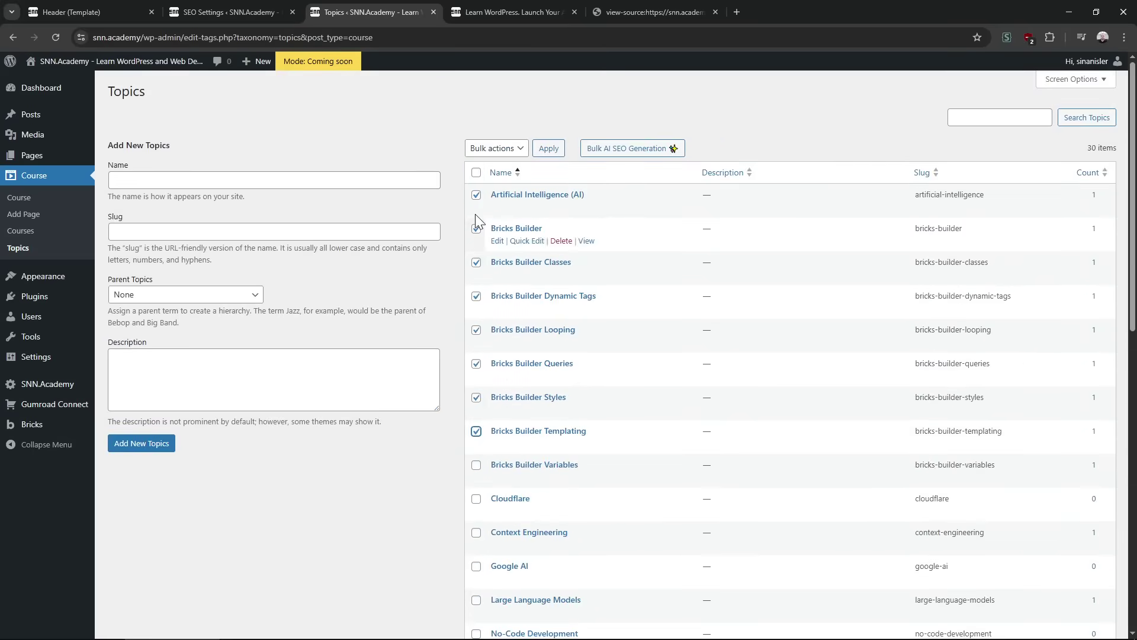
{"action": "left_click", "coordinate": [477, 432]}
- Try Bulk AI SEO Generation with the SEO and SNN.Academy presets, then close the dialog
{"action": "left_click", "coordinate": [645, 153]}
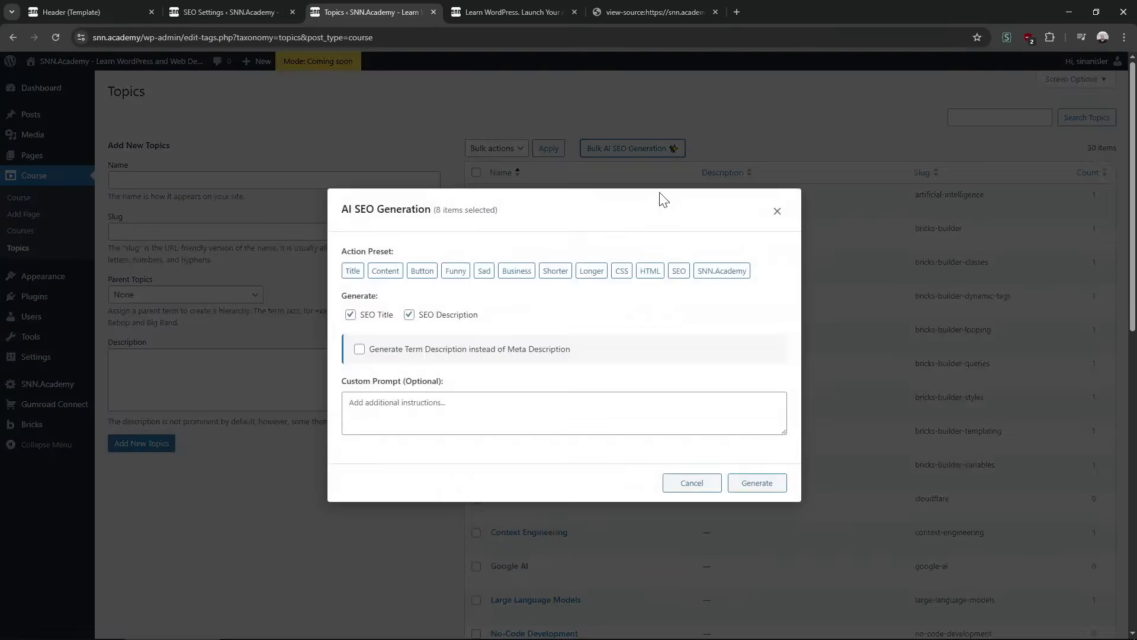
{"action": "left_click", "coordinate": [679, 273]}
{"action": "left_click", "coordinate": [728, 273]}
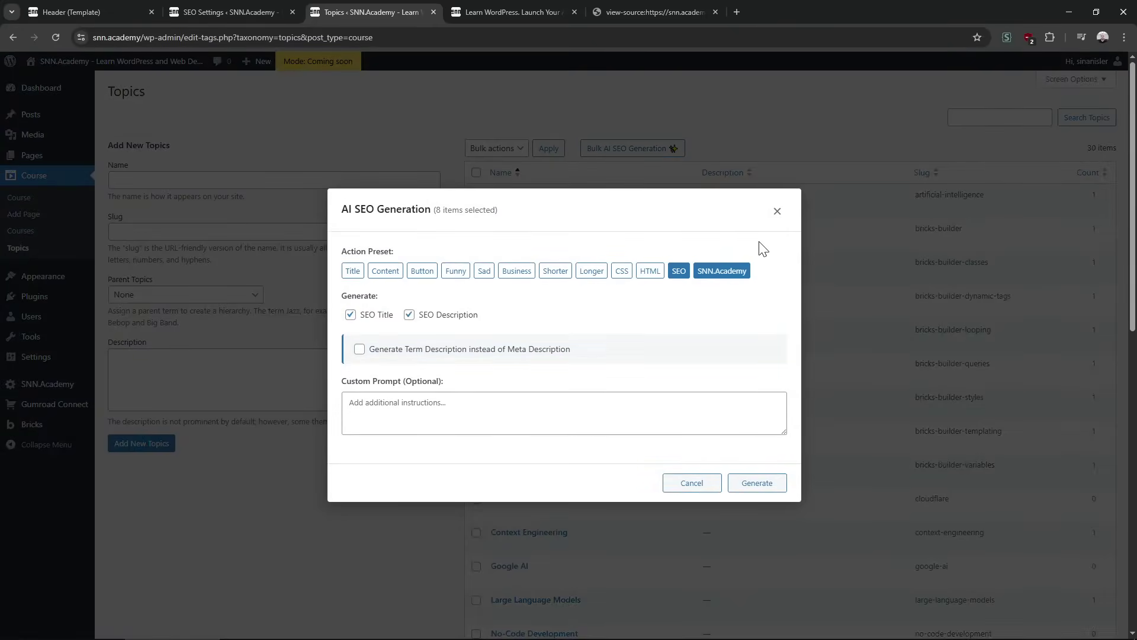
{"action": "left_click", "coordinate": [777, 211]}
- Review the SNN.Academy preset's site-description prompt on AI Settings in a new tab
{"action": "mouse_move", "coordinate": [86, 392]}
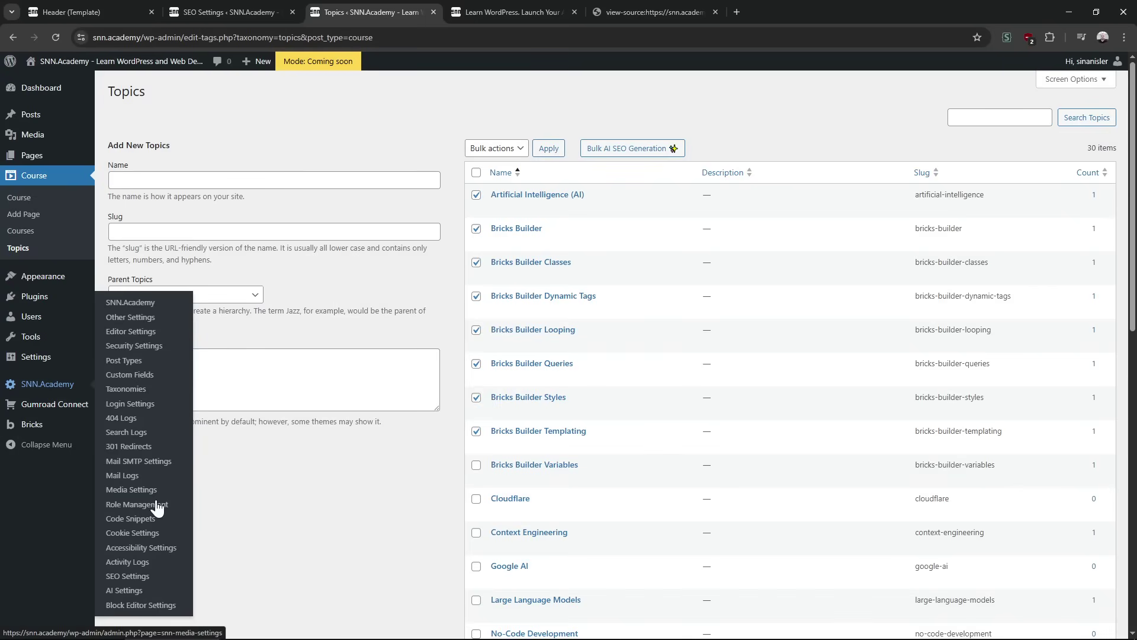
{"action": "middle_click", "coordinate": [142, 590]}
{"action": "left_click", "coordinate": [495, 10]}
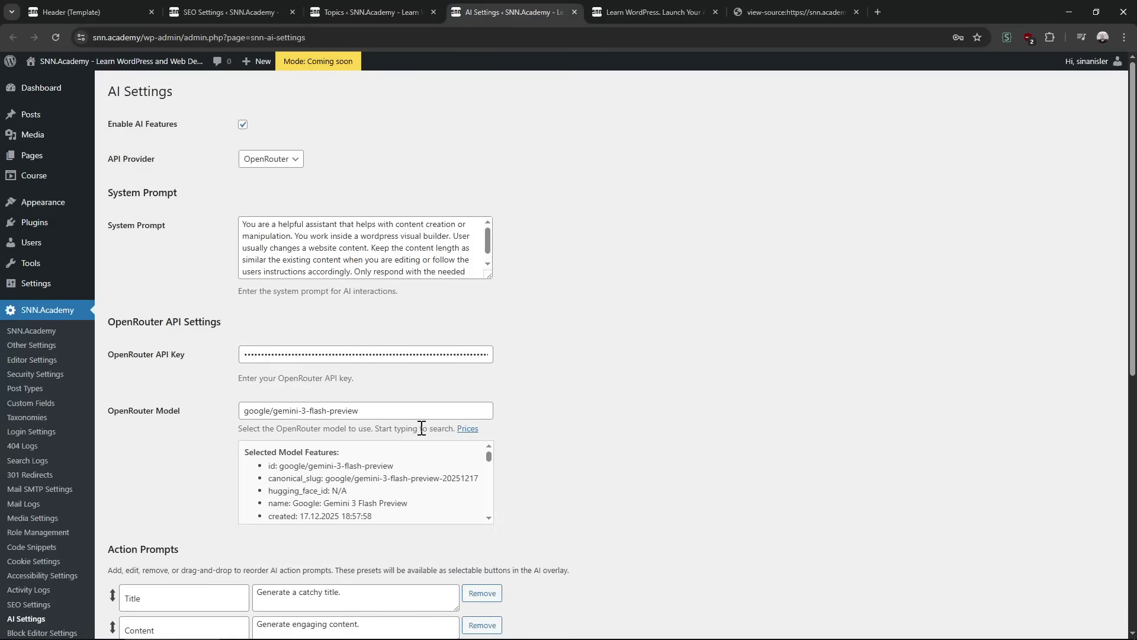
{"action": "scroll", "coordinate": [420, 427], "scroll_direction": "down", "scroll_amount": 7}
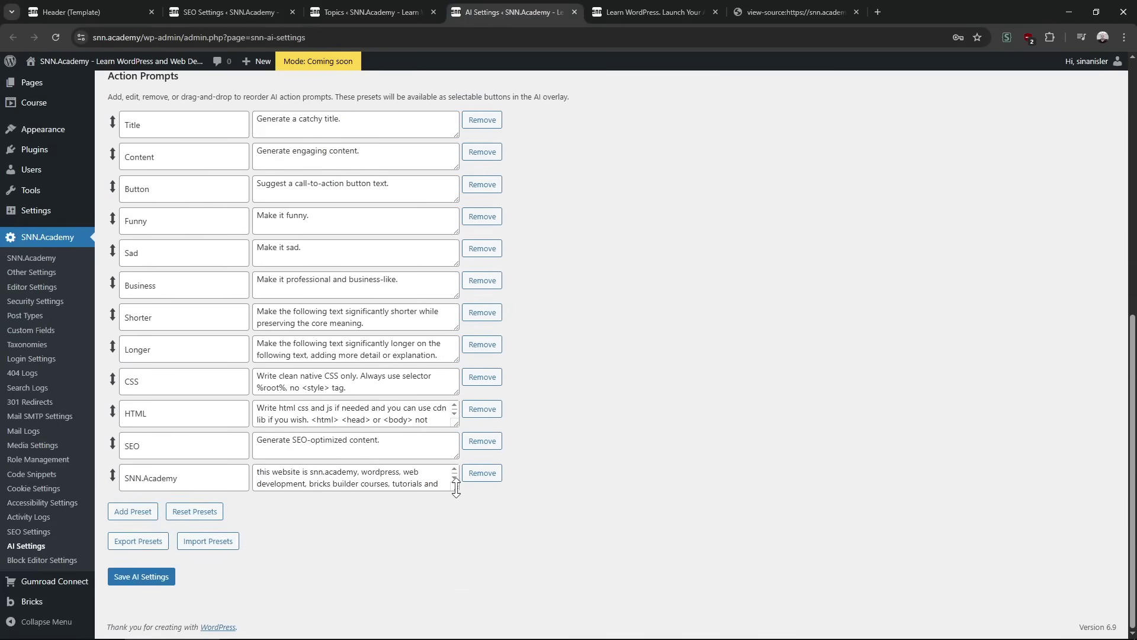
{"action": "left_click_drag", "start_coordinate": [455, 487], "coordinate": [455, 543]}
{"action": "triple_click", "coordinate": [317, 477]}
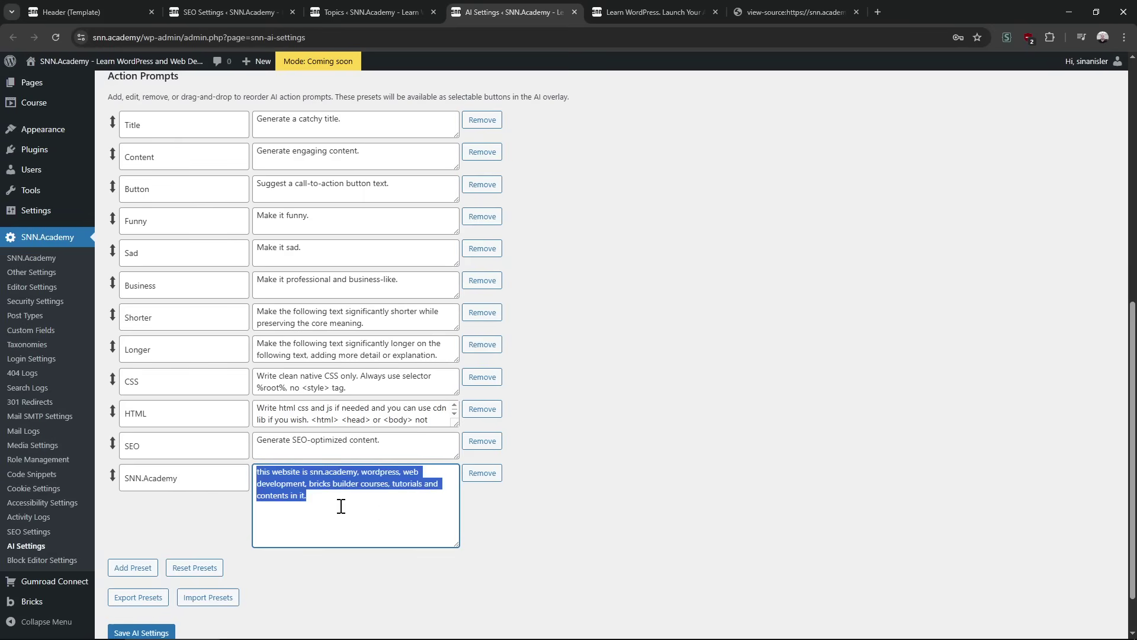
- Close AI Settings and start Bulk AI SEO Generation with SEO and SNN.Academy presets, SEO Title off
{"action": "key", "text": "ctrl+Page_Up"}
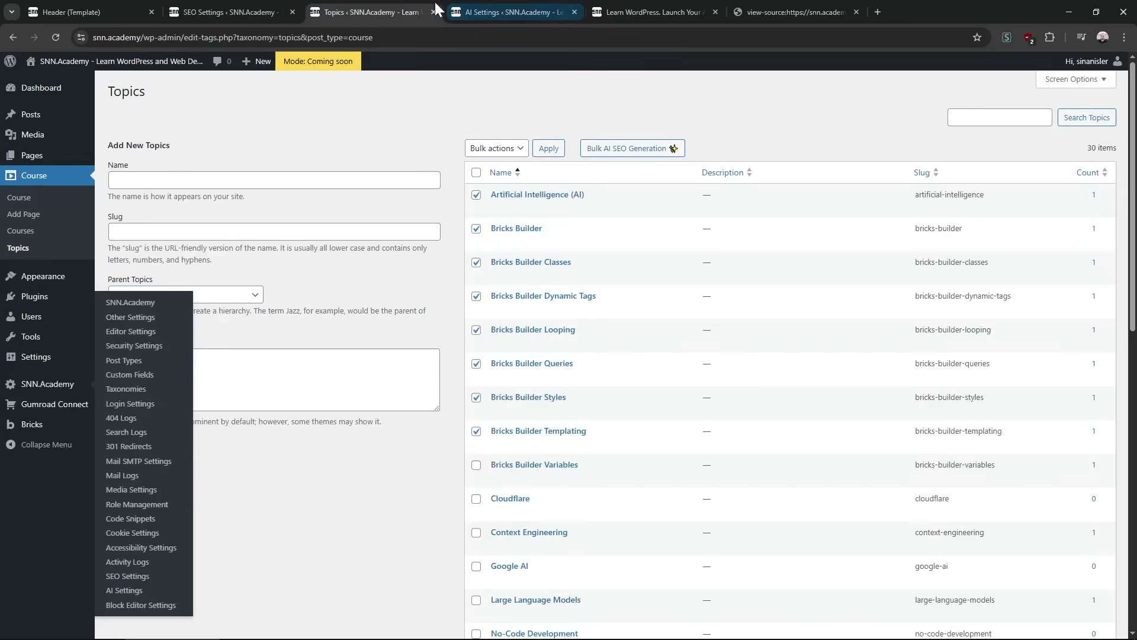
{"action": "middle_click", "coordinate": [457, 9]}
{"action": "left_click", "coordinate": [628, 148]}
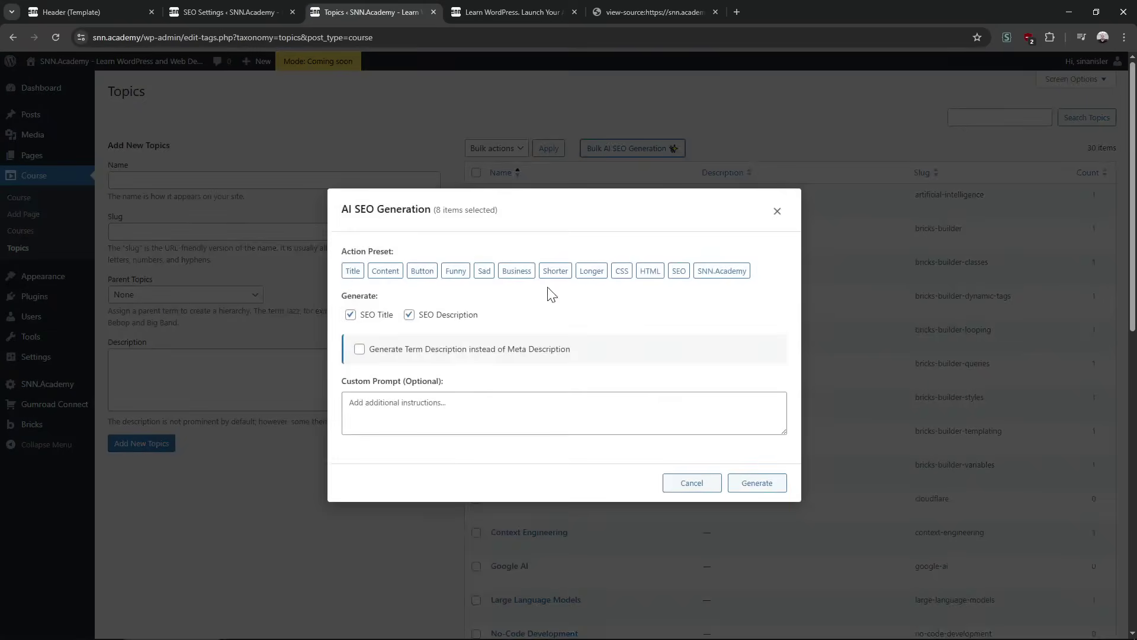
{"action": "left_click", "coordinate": [680, 272]}
{"action": "left_click", "coordinate": [723, 272]}
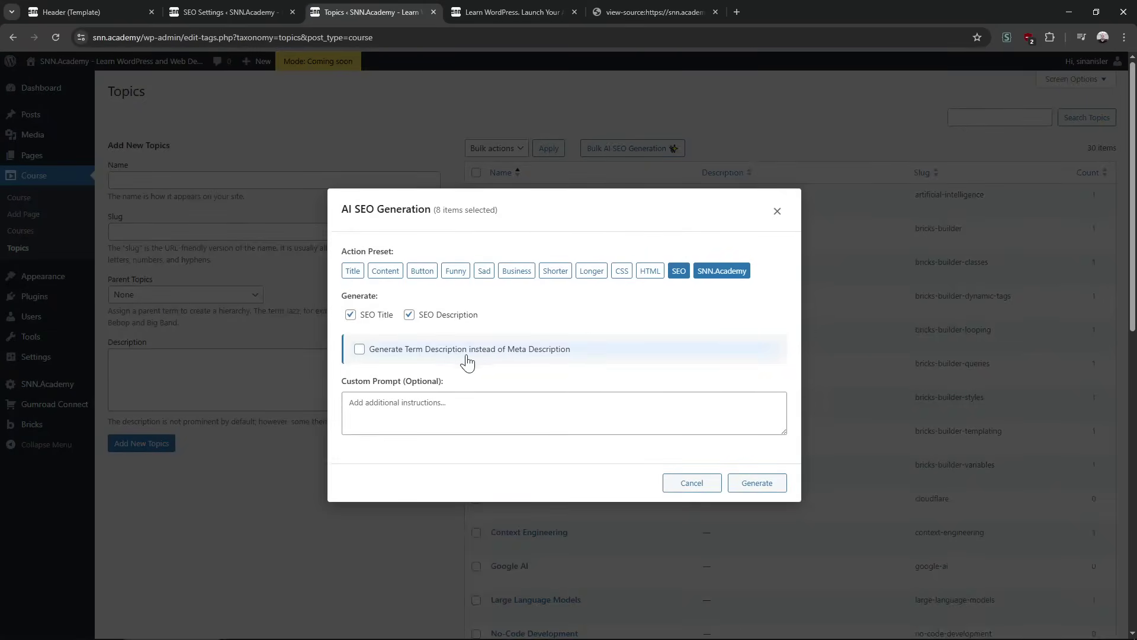
{"action": "left_click", "coordinate": [368, 318]}
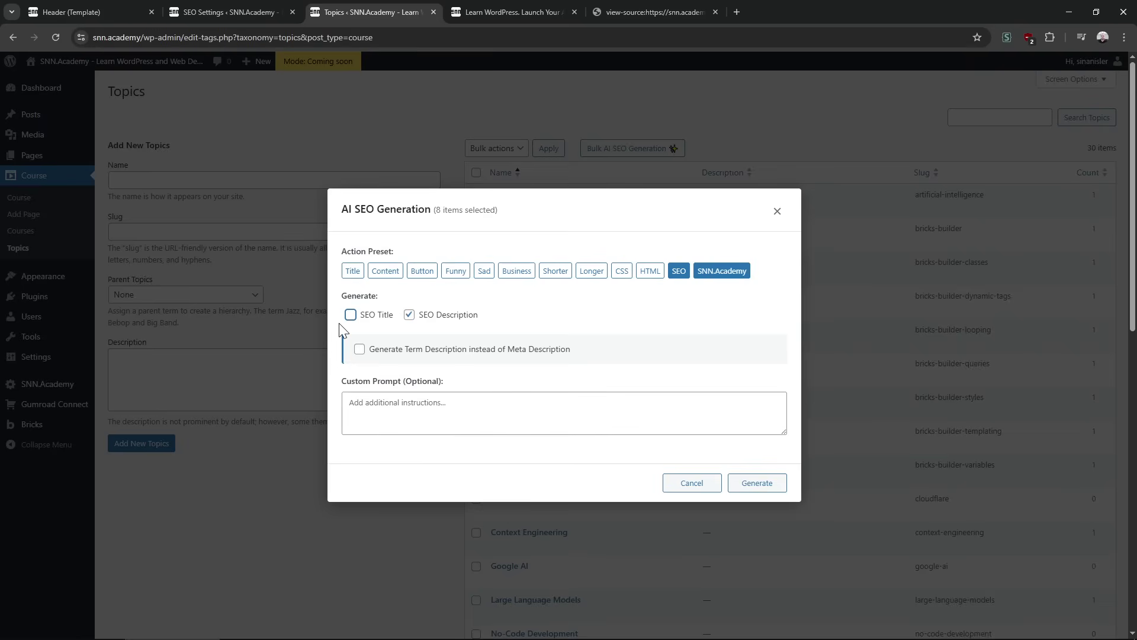
- Enable Generate Term Description and generate descriptions for the eight ticked topics
{"action": "left_click", "coordinate": [546, 355]}
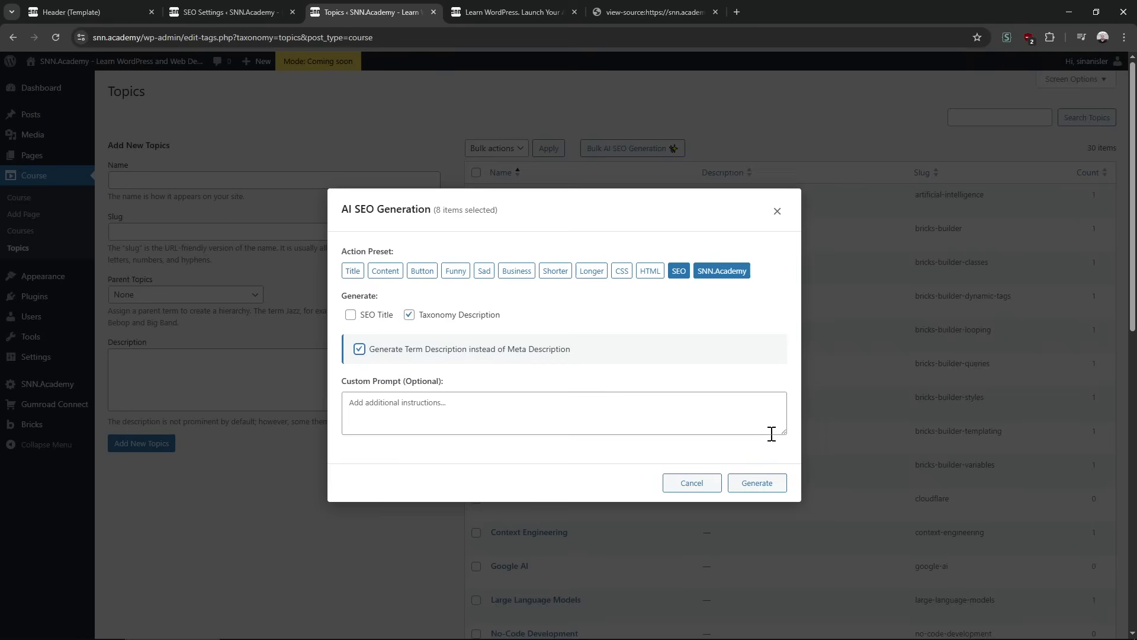
{"action": "left_click", "coordinate": [454, 354]}
{"action": "left_click", "coordinate": [432, 352]}
{"action": "left_click", "coordinate": [411, 349]}
{"action": "left_click", "coordinate": [410, 350]}
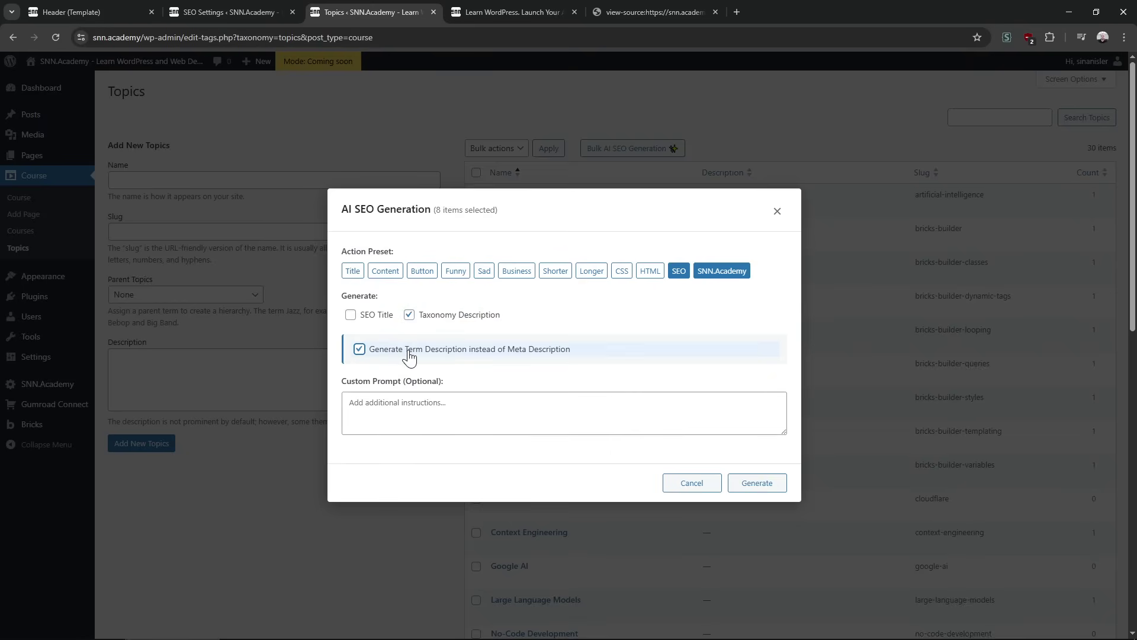
{"action": "left_click", "coordinate": [766, 486]}
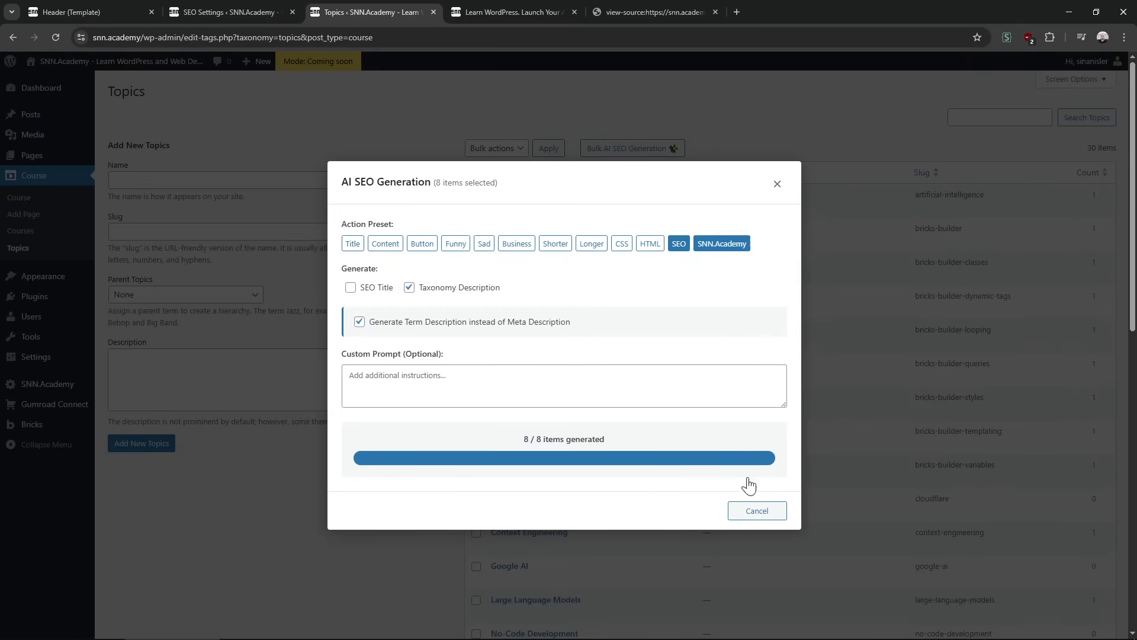
{"action": "scroll", "coordinate": [673, 467], "scroll_direction": "down", "scroll_amount": 6}
{"action": "scroll", "coordinate": [676, 465], "scroll_direction": "down", "scroll_amount": 3}
{"action": "scroll", "coordinate": [676, 464], "scroll_direction": "up", "scroll_amount": 10}
- Save the generated descriptions to the eight topics and check them in the Description column
{"action": "left_click", "coordinate": [771, 589]}
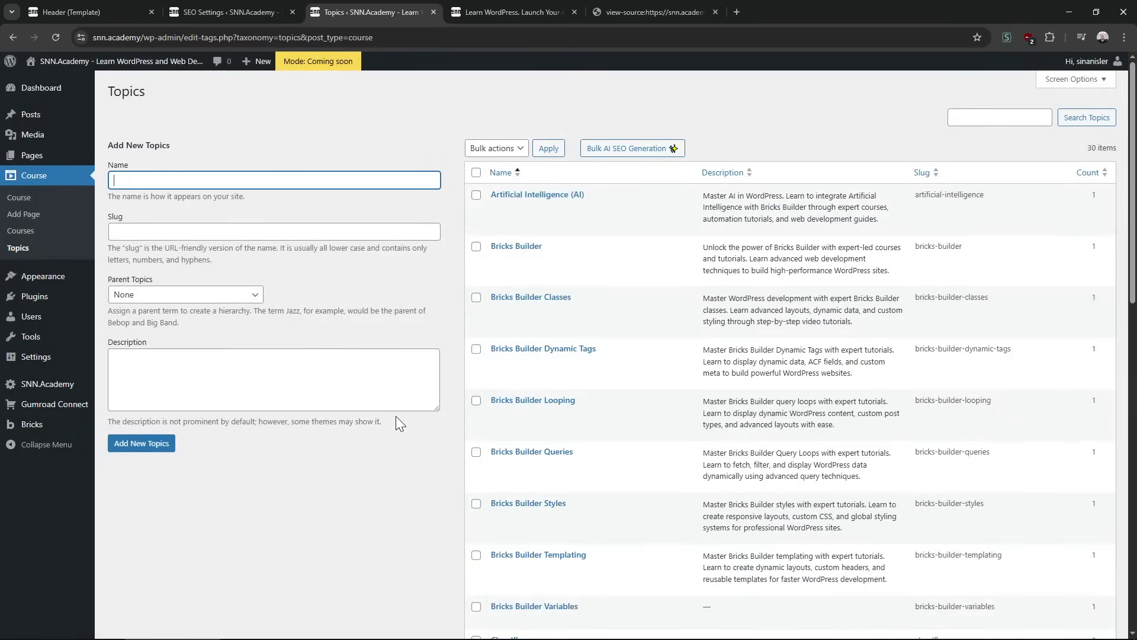
{"action": "left_click_drag", "start_coordinate": [740, 207], "coordinate": [744, 368]}
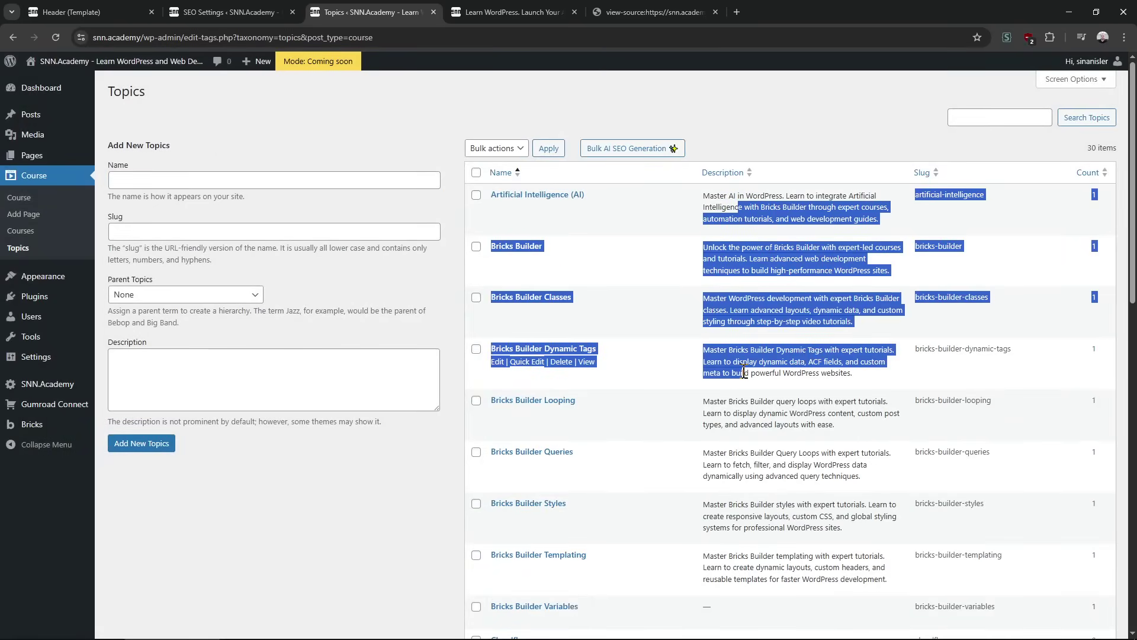
{"action": "left_click", "coordinate": [742, 366]}
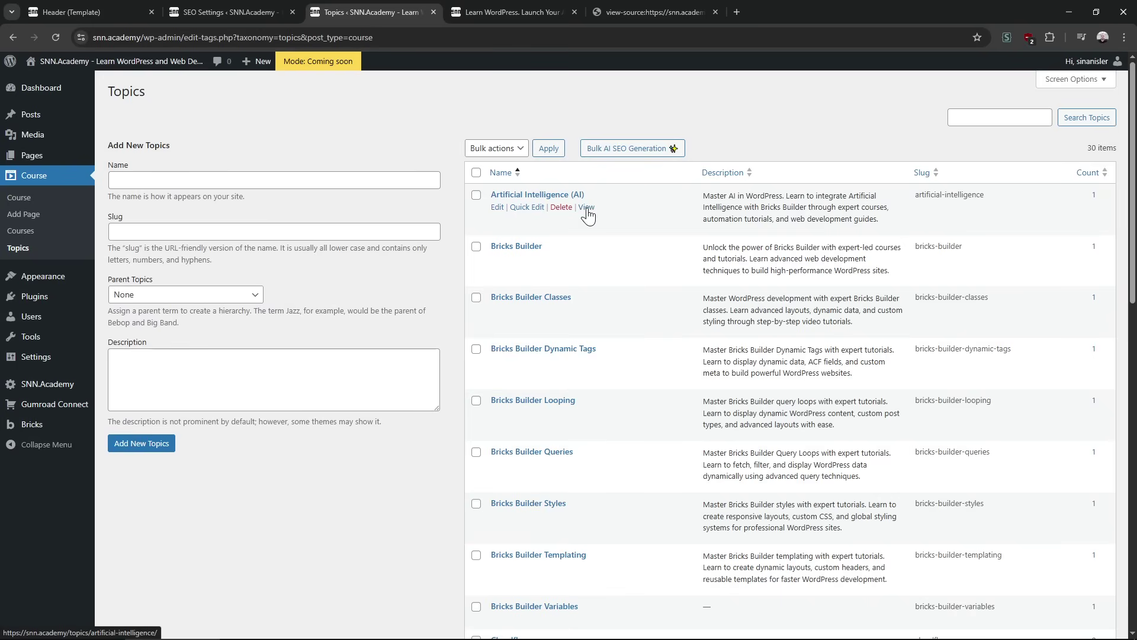
- Preview the Artificial Intelligence (AI) topic page on the site in a new tab, then close it
{"action": "left_click", "coordinate": [586, 207], "text": "ctrl"}
{"action": "key", "text": "ctrl+Tab"}
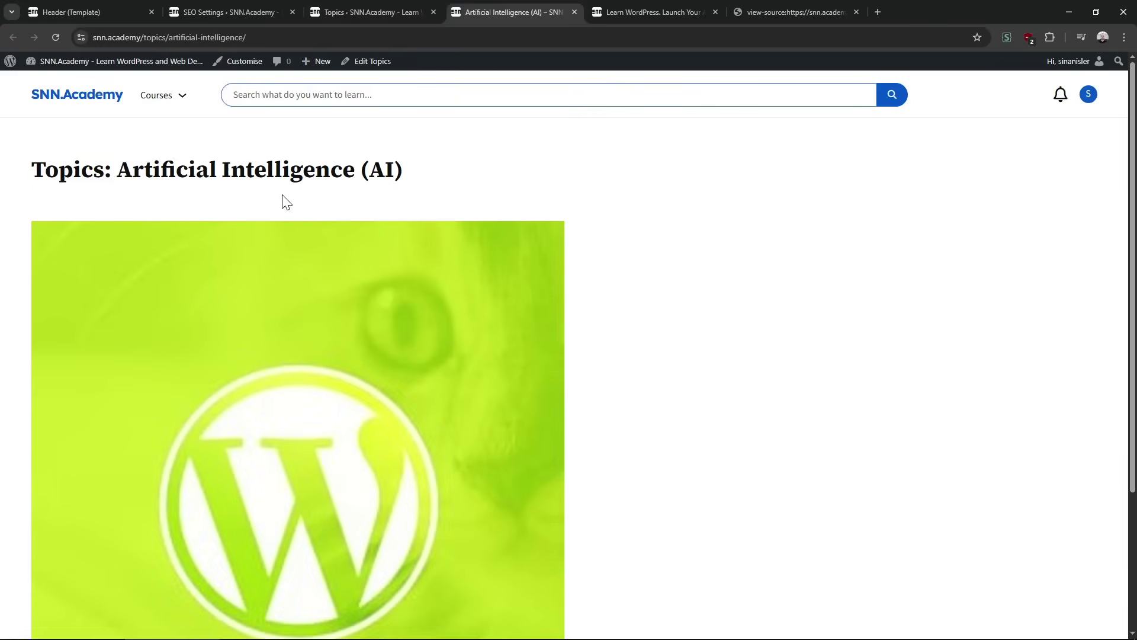
{"action": "key", "text": "ctrl+shift+Tab"}
{"action": "middle_click", "coordinate": [478, 7]}
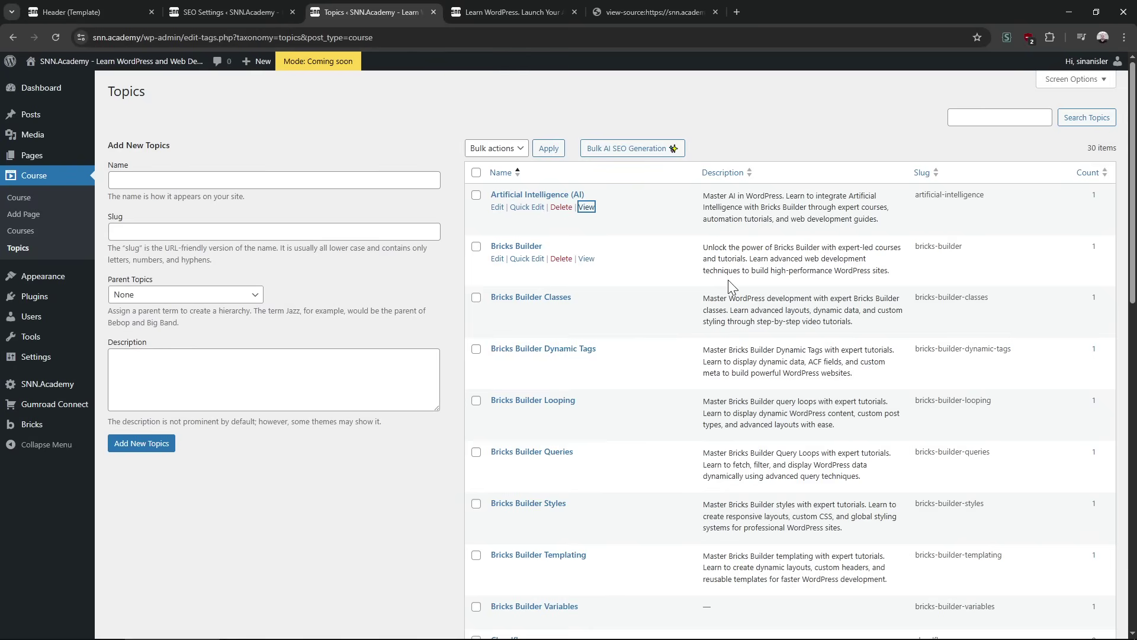
- Read through the new descriptions of all the topics in the Topics table
{"action": "left_click_drag", "start_coordinate": [732, 286], "coordinate": [521, 355]}
{"action": "left_click", "coordinate": [578, 431]}
{"action": "scroll", "coordinate": [579, 431], "scroll_direction": "down", "scroll_amount": 1}
{"action": "scroll", "coordinate": [805, 426], "scroll_direction": "up", "scroll_amount": 1}
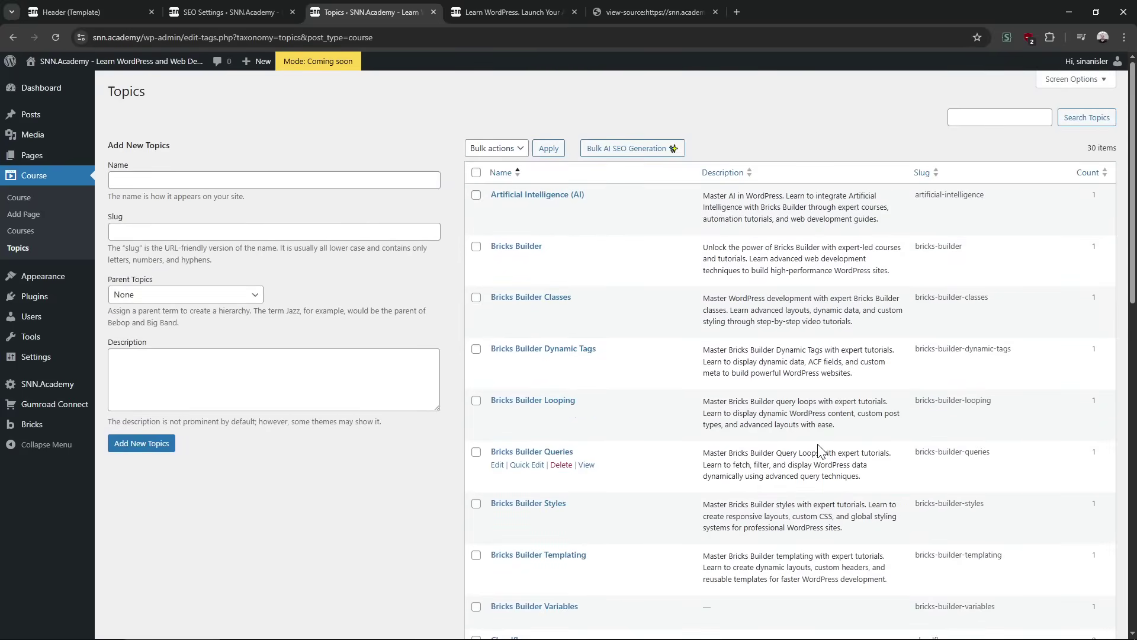
{"action": "left_click_drag", "start_coordinate": [702, 195], "coordinate": [818, 363]}
{"action": "scroll", "coordinate": [815, 472], "scroll_direction": "down", "scroll_amount": 3}
{"action": "scroll", "coordinate": [814, 473], "scroll_direction": "up", "scroll_amount": 3}
{"action": "left_click", "coordinate": [806, 468]}
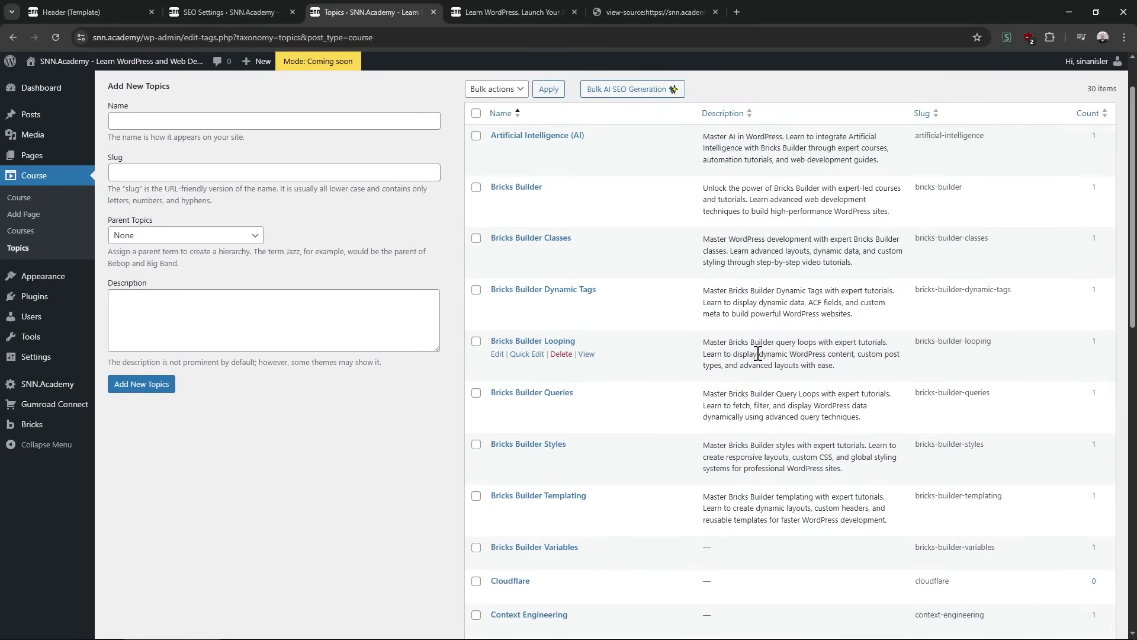
{"action": "scroll", "coordinate": [759, 354], "scroll_direction": "down", "scroll_amount": 2}
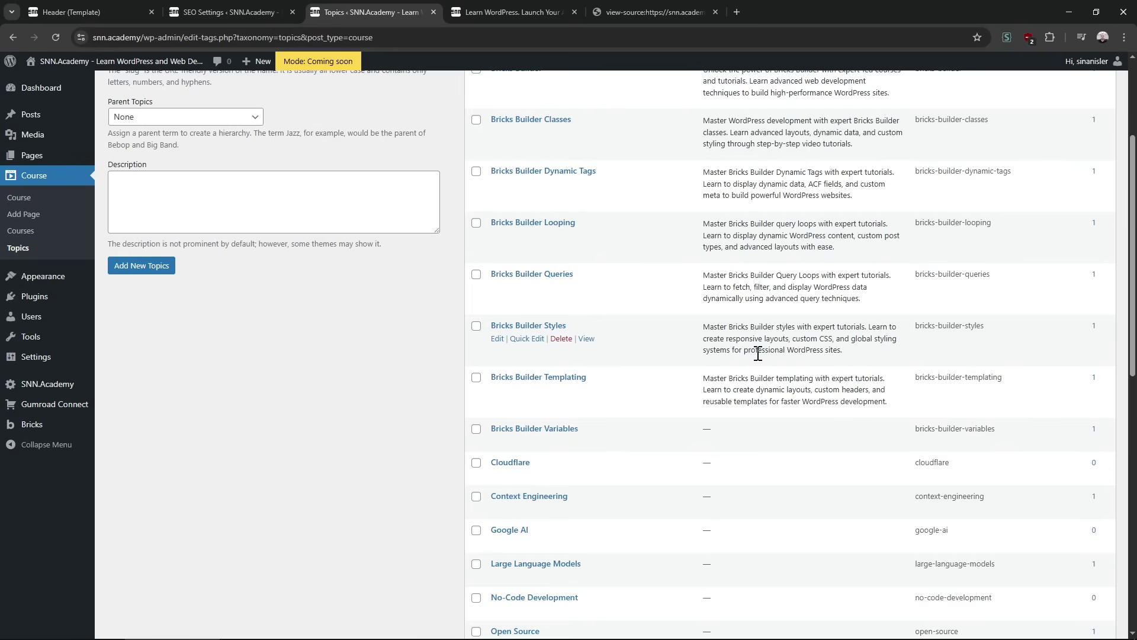
{"action": "scroll", "coordinate": [758, 354], "scroll_direction": "up", "scroll_amount": 3}
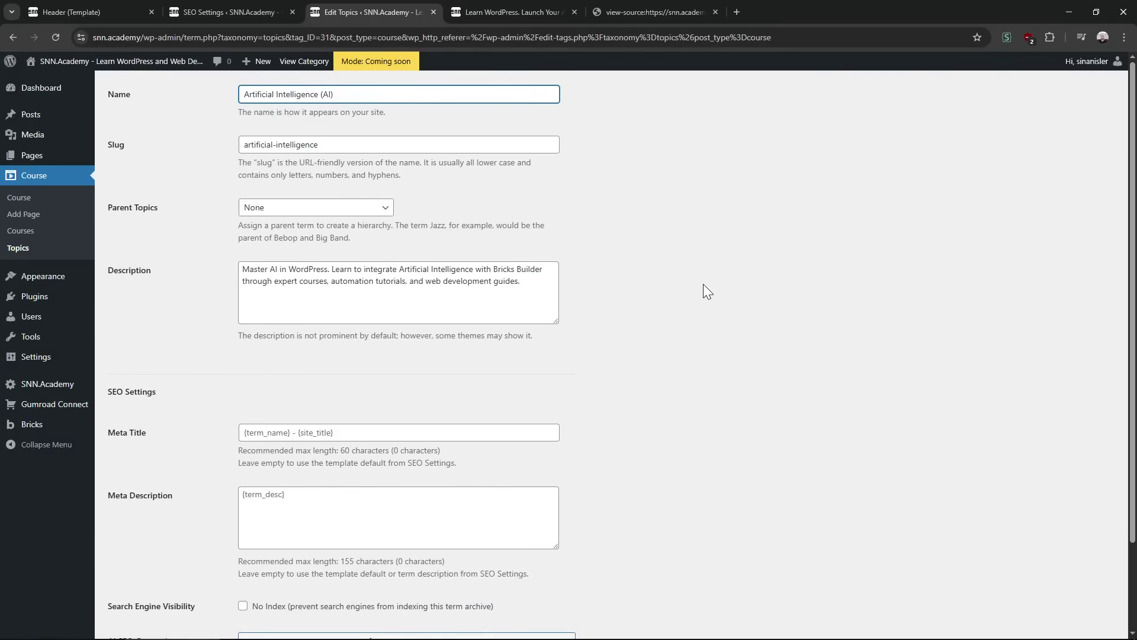
{"action": "left_click", "coordinate": [305, 510]}
{"action": "triple_click", "coordinate": [323, 310]}
{"action": "left_click", "coordinate": [628, 435]}
{"action": "left_click", "coordinate": [279, 500]}
{"action": "left_click", "coordinate": [280, 449]}
{"action": "left_click_drag", "start_coordinate": [142, 431], "coordinate": [189, 513]}
{"action": "left_click", "coordinate": [188, 513]}
{"action": "left_click_drag", "start_coordinate": [128, 394], "coordinate": [195, 539]}
{"action": "left_click", "coordinate": [196, 538]}
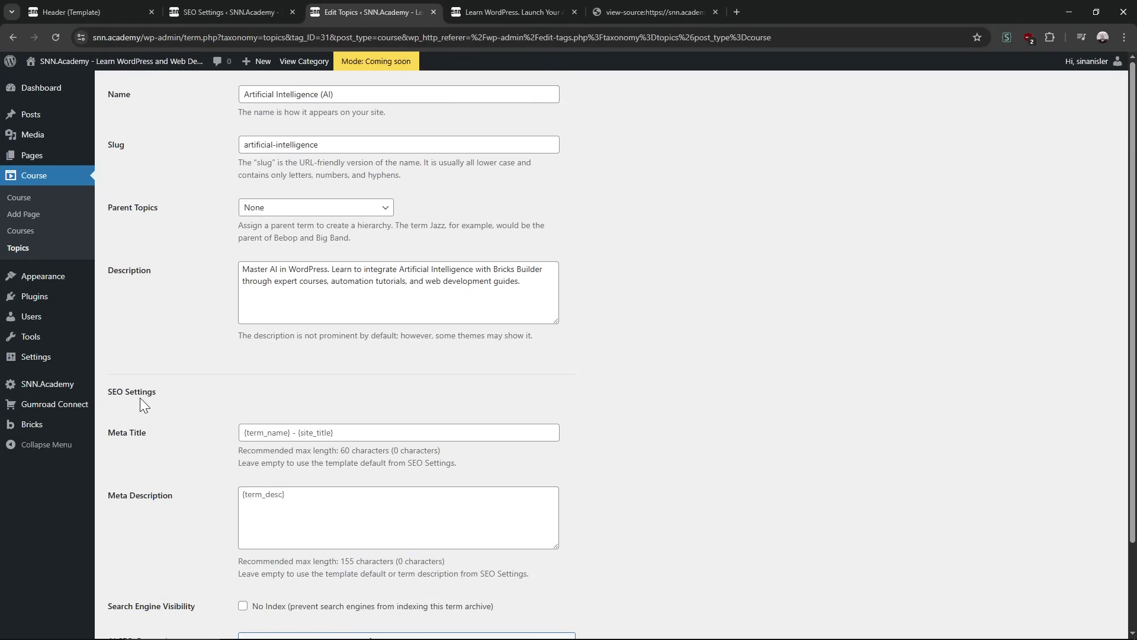
{"action": "left_click_drag", "start_coordinate": [140, 397], "coordinate": [266, 544]}
{"action": "left_click", "coordinate": [268, 542]}
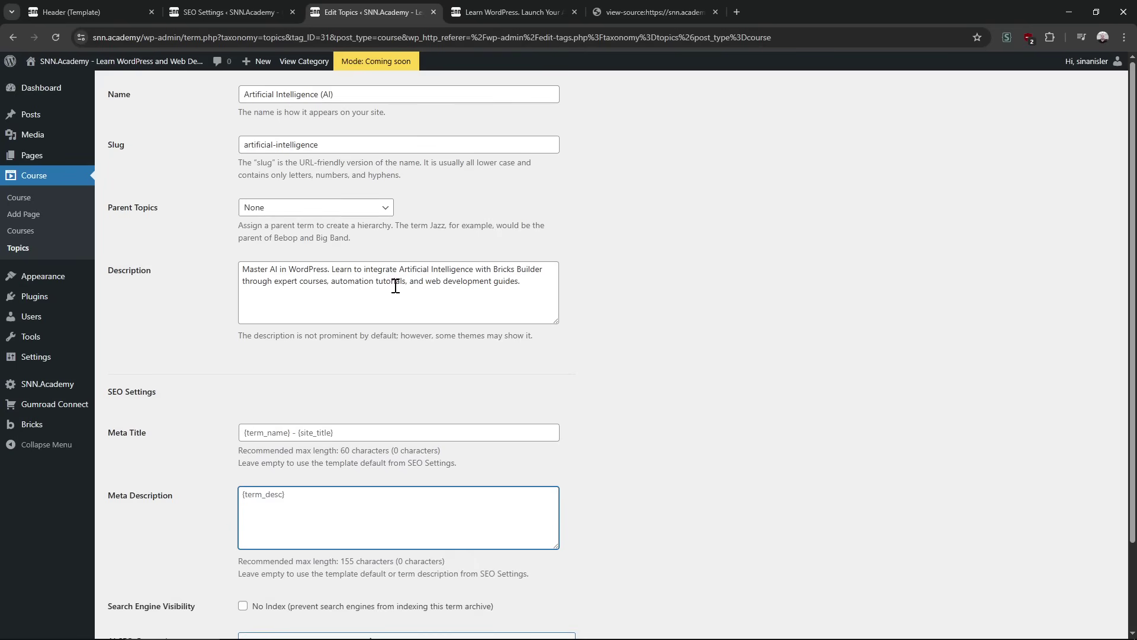
{"action": "triple_click", "coordinate": [335, 273]}
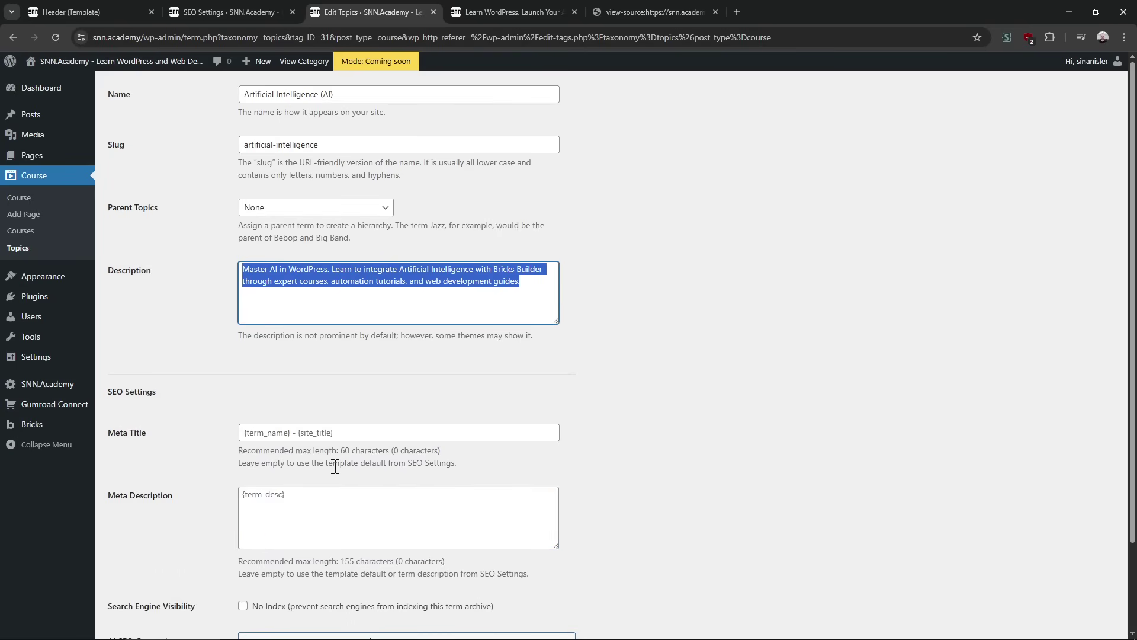
{"action": "left_click", "coordinate": [350, 282]}
{"action": "triple_click", "coordinate": [350, 282]}
{"action": "left_click", "coordinate": [296, 511]}
{"action": "type", "text": "dsasdasd"}
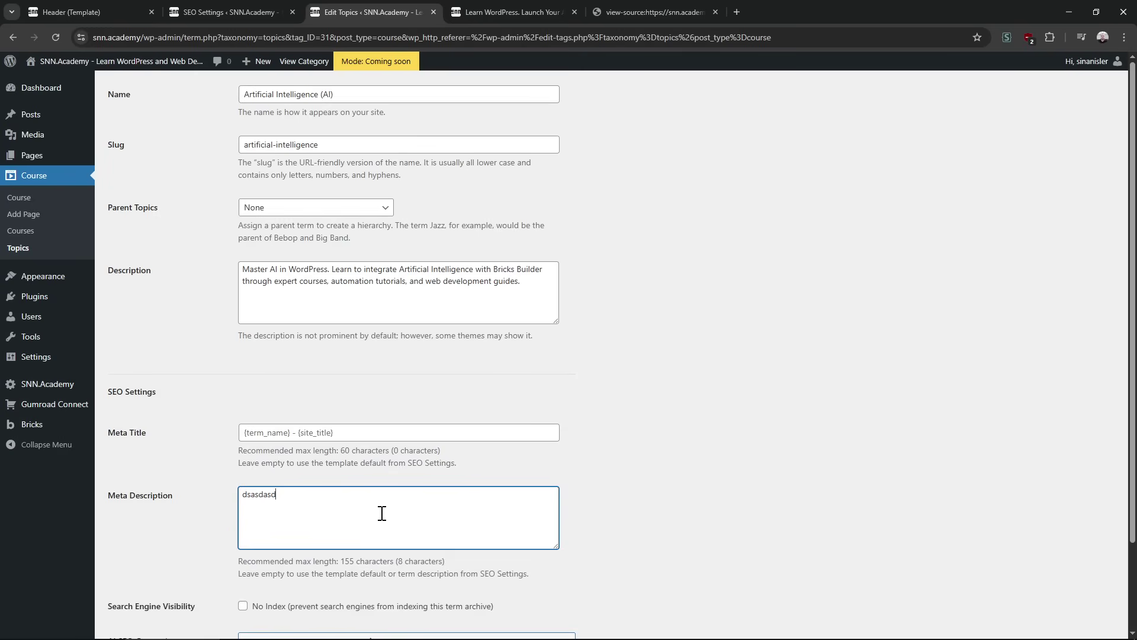
{"action": "key", "text": "ctrl+a"}
{"action": "key", "text": "BackSpace"}
{"action": "left_click", "coordinate": [729, 262]}
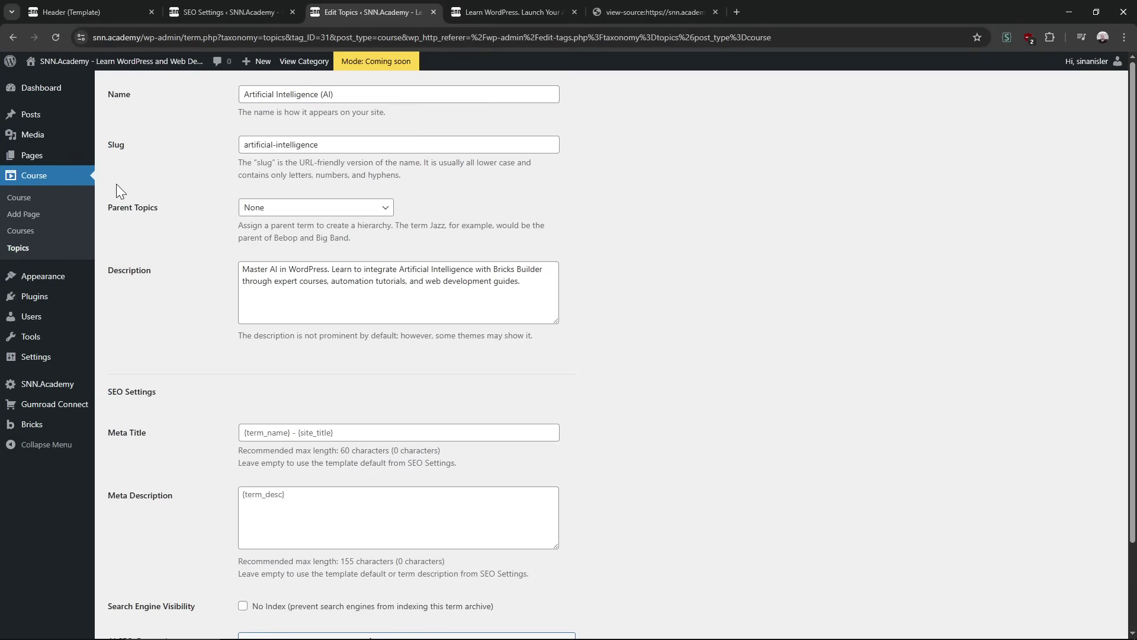